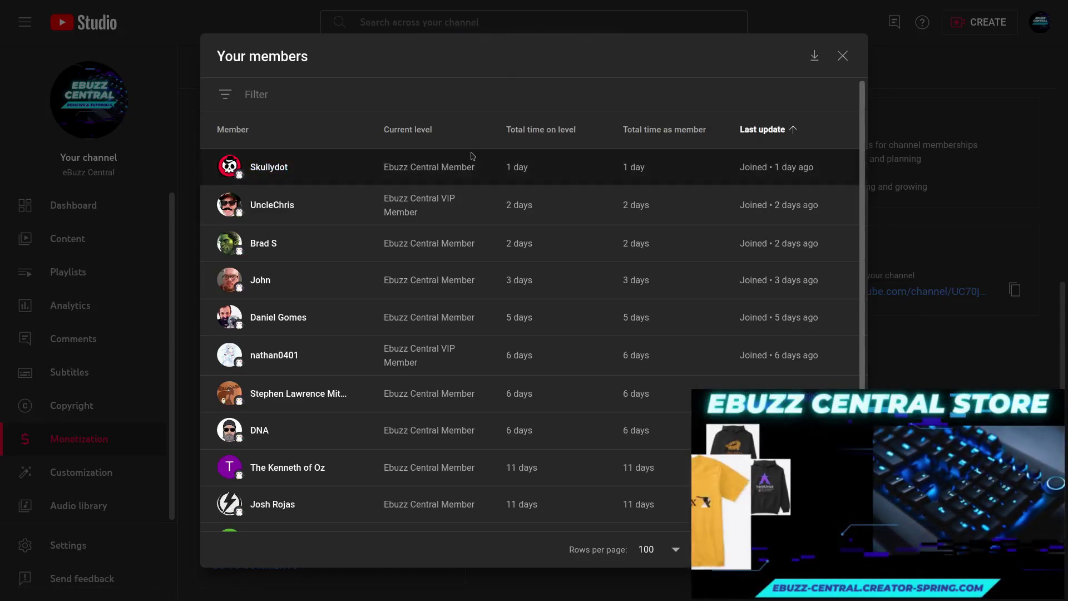
- Scroll down the draugeros.org home page to the 'What is Drauger OS?' section and footer
scroll(522, 257, "down", 1)
scroll(523, 257, "down", 2)
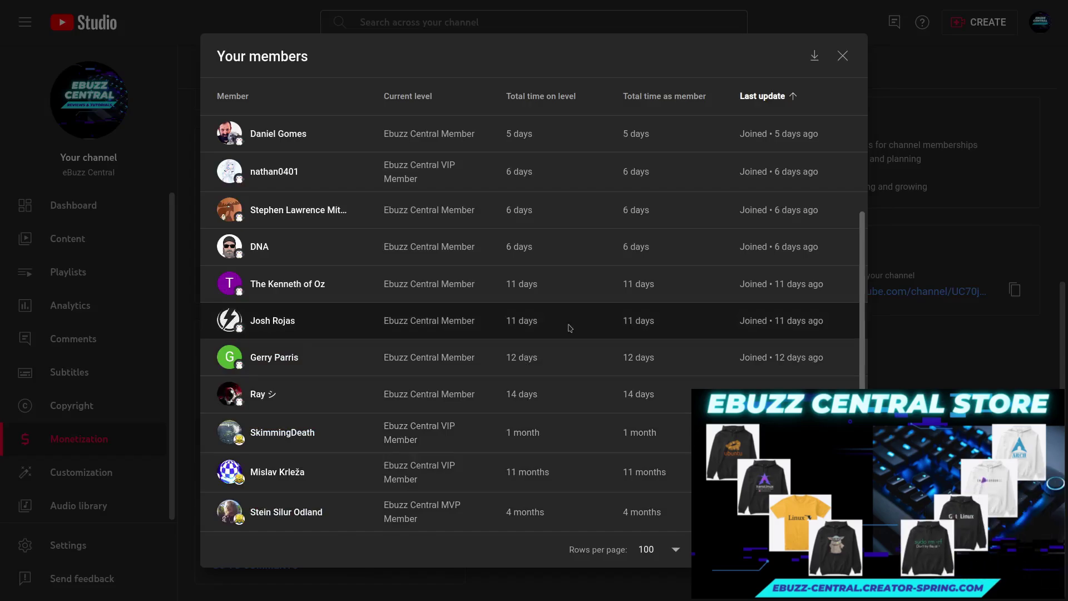
scroll(570, 328, "up", 4)
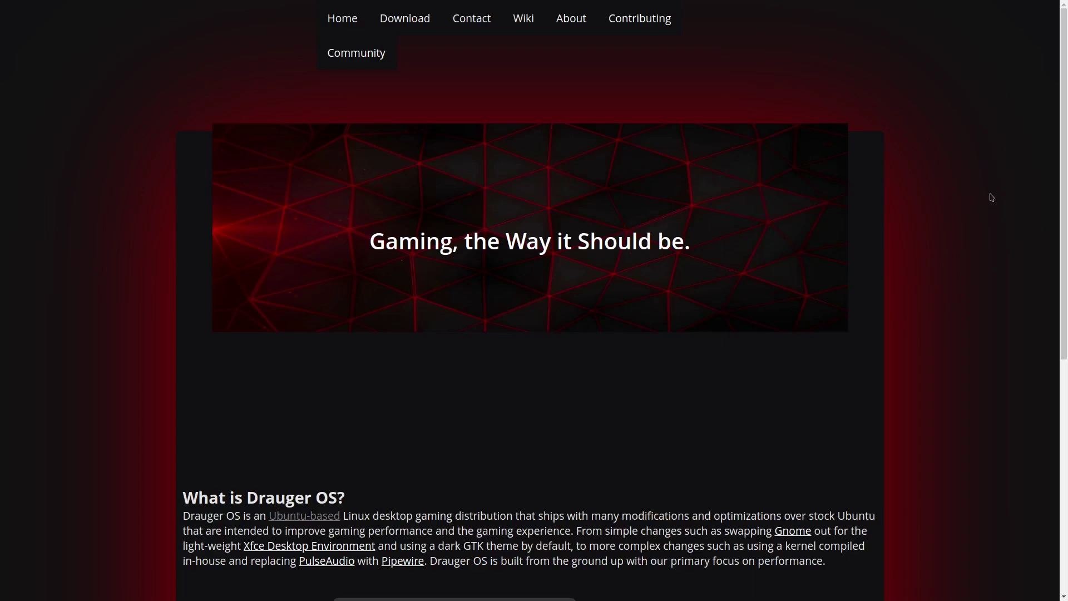
scroll(992, 197, "down", 5)
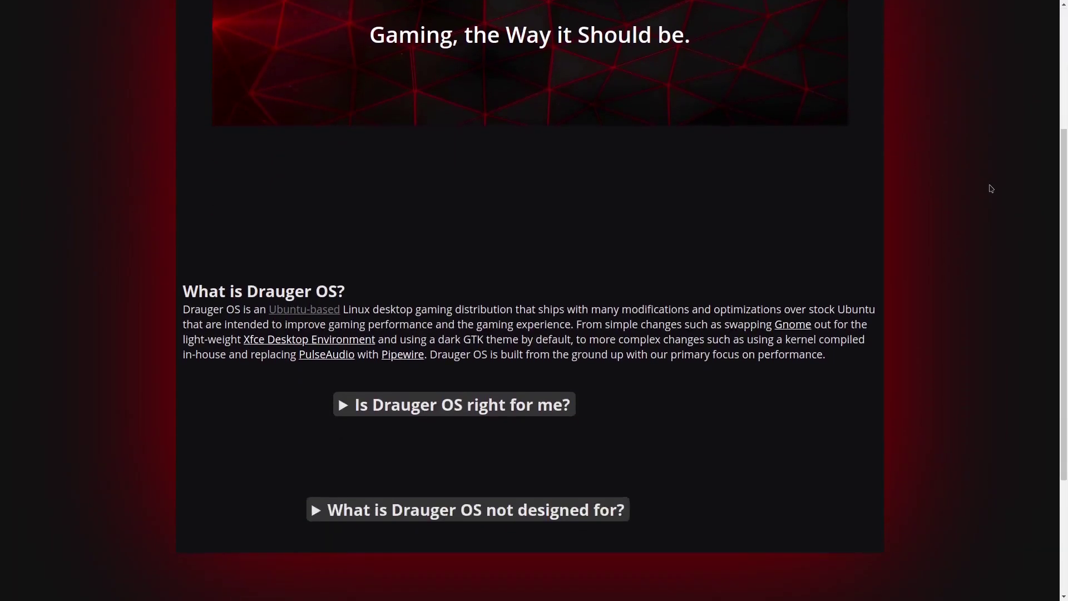
scroll(992, 189, "down", 2)
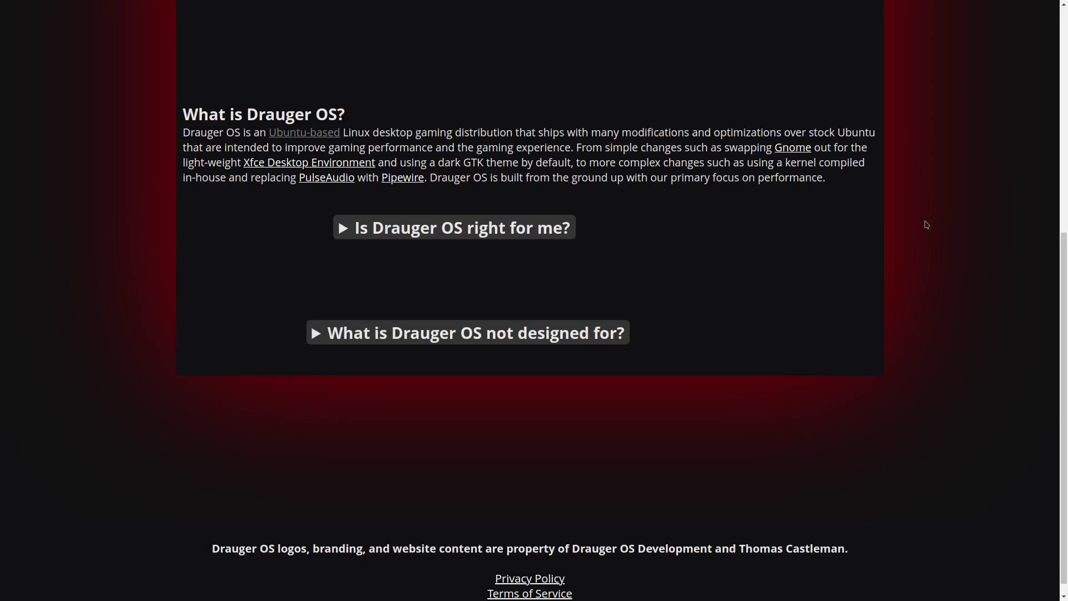
scroll(926, 225, "down", 1)
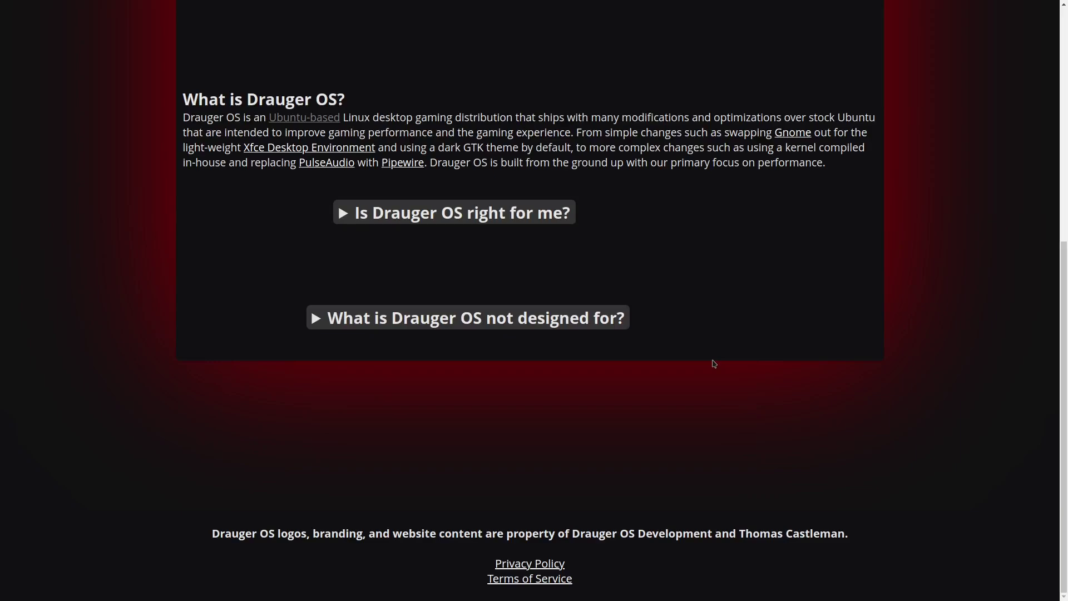
- Expand the 'Is Drauger OS right for me?' and 'What is Drauger OS not designed for?' answers
left_click(345, 215)
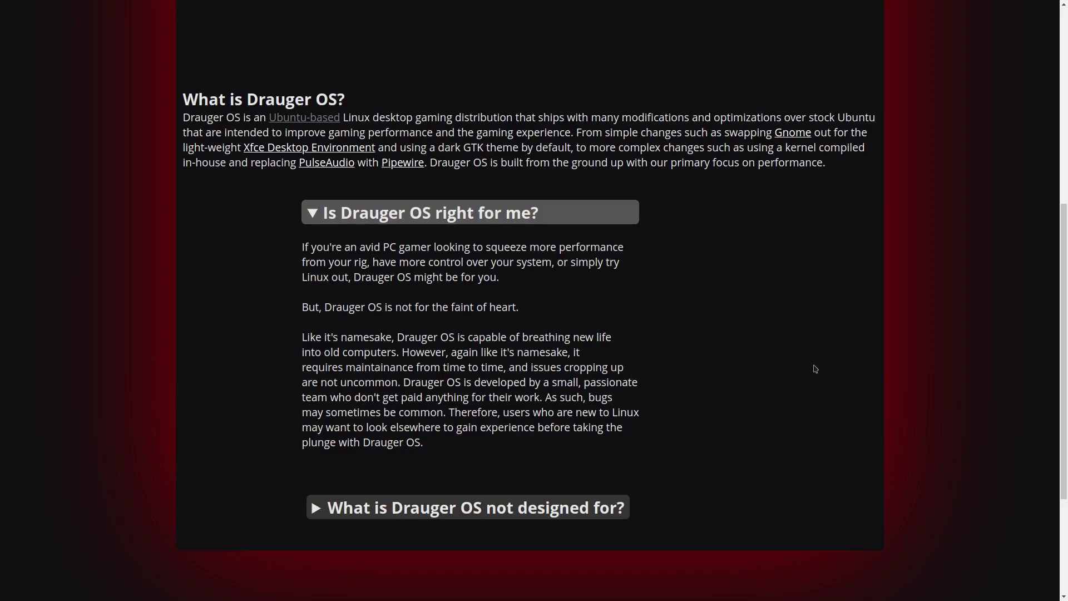
scroll(815, 368, "down", 1)
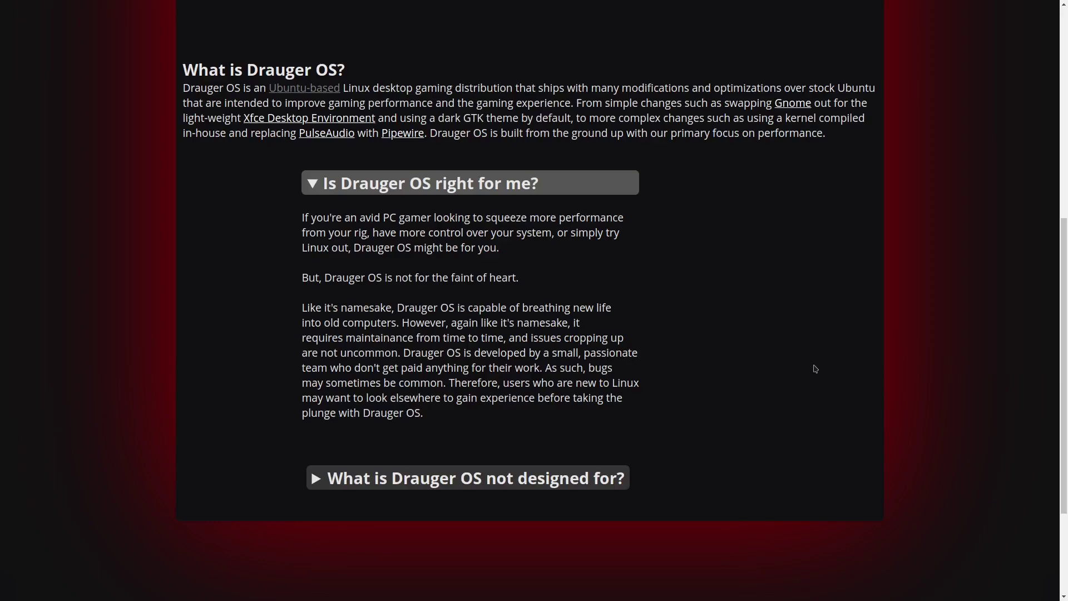
scroll(815, 369, "down", 2)
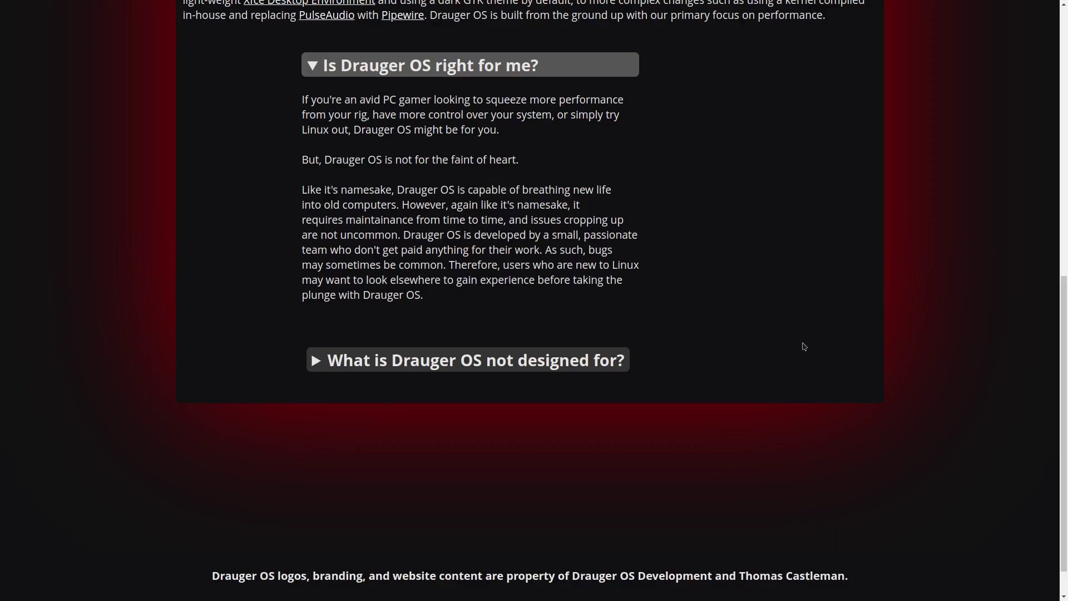
scroll(804, 346, "down", 1)
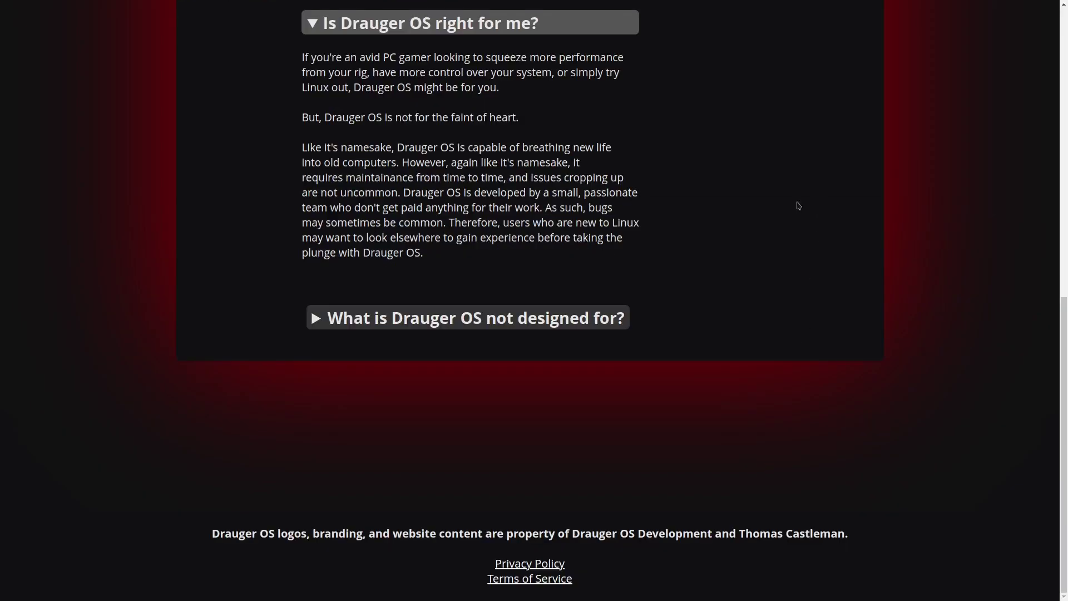
left_click(315, 322)
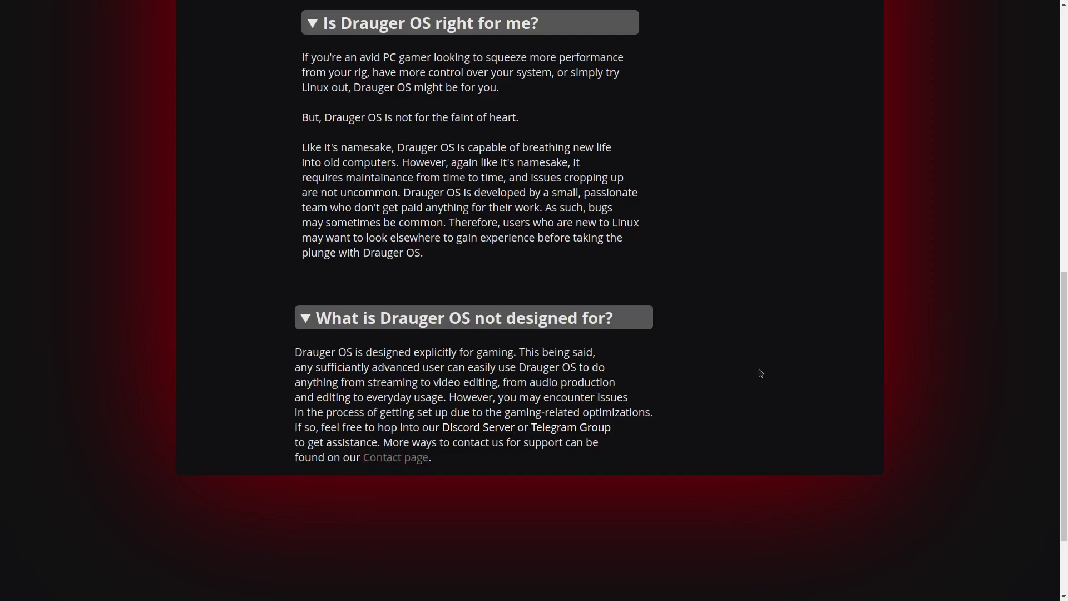
scroll(759, 373, "up", 10)
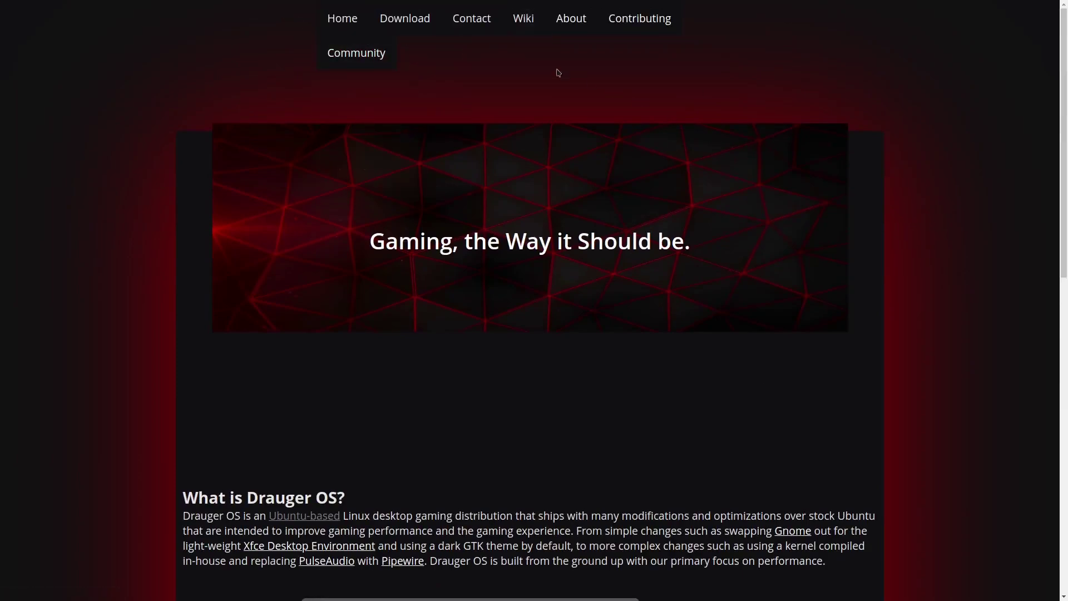
- Preview the site's About, Contributing and Community menus before moving to the VM
mouse_move(574, 27)
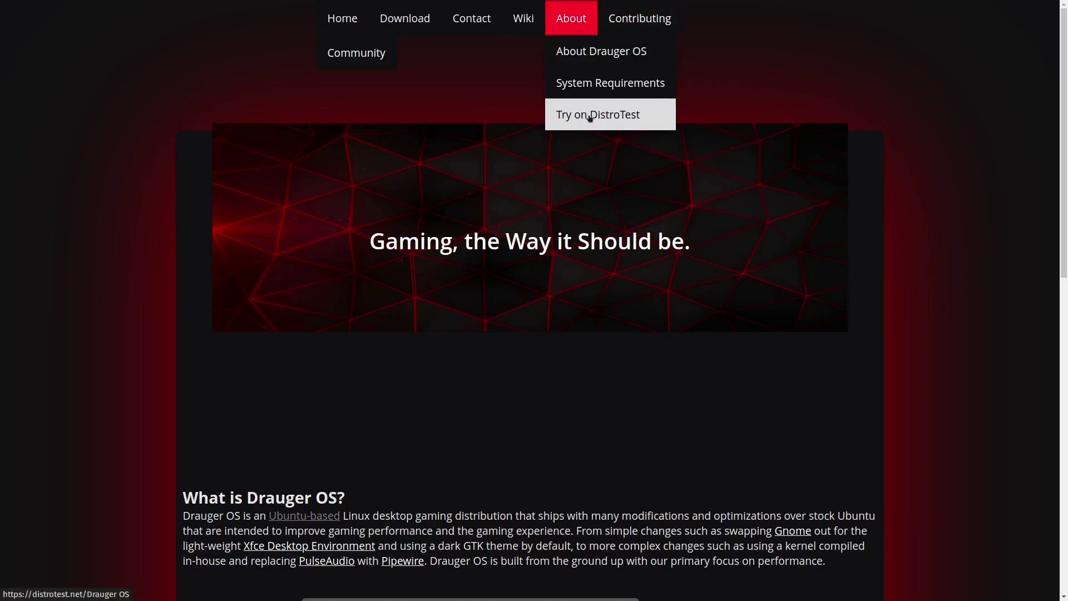
mouse_move(641, 24)
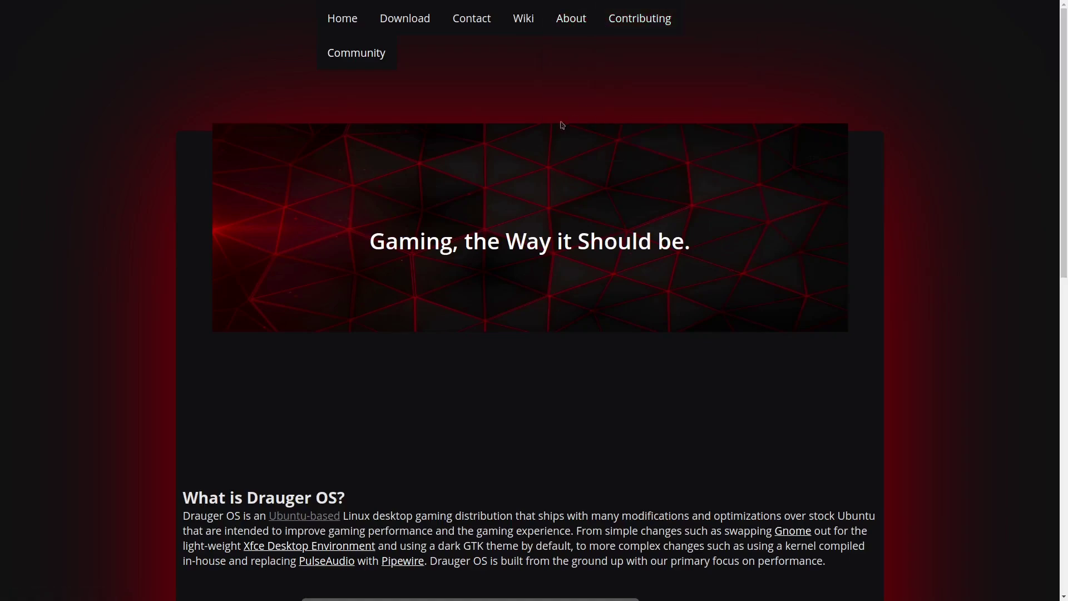
mouse_move(361, 63)
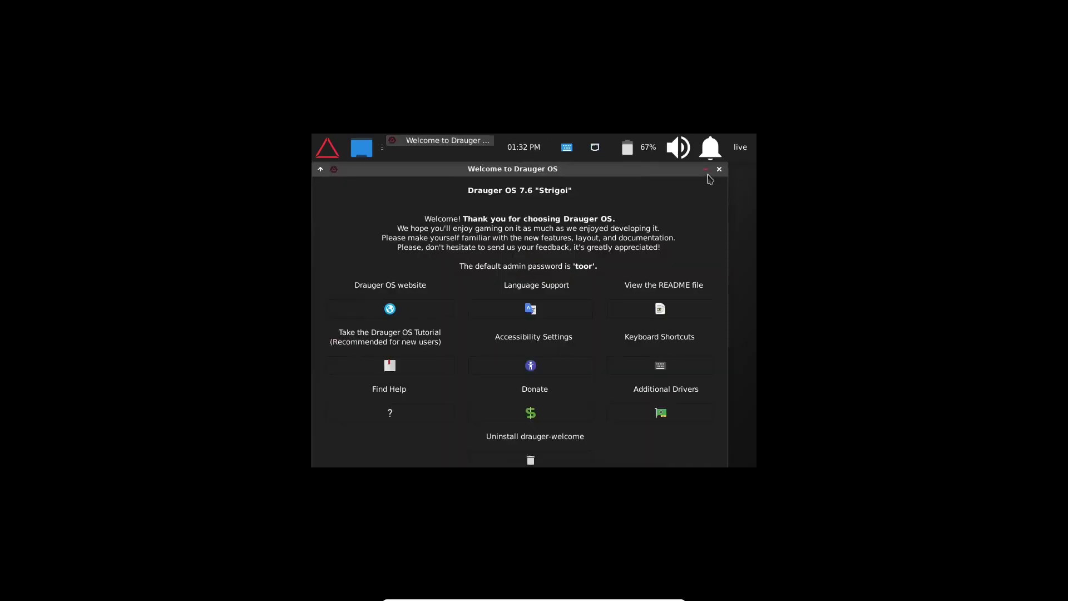
- Minimize the 'Welcome to Drauger OS' window to reveal the live desktop
left_click(704, 169)
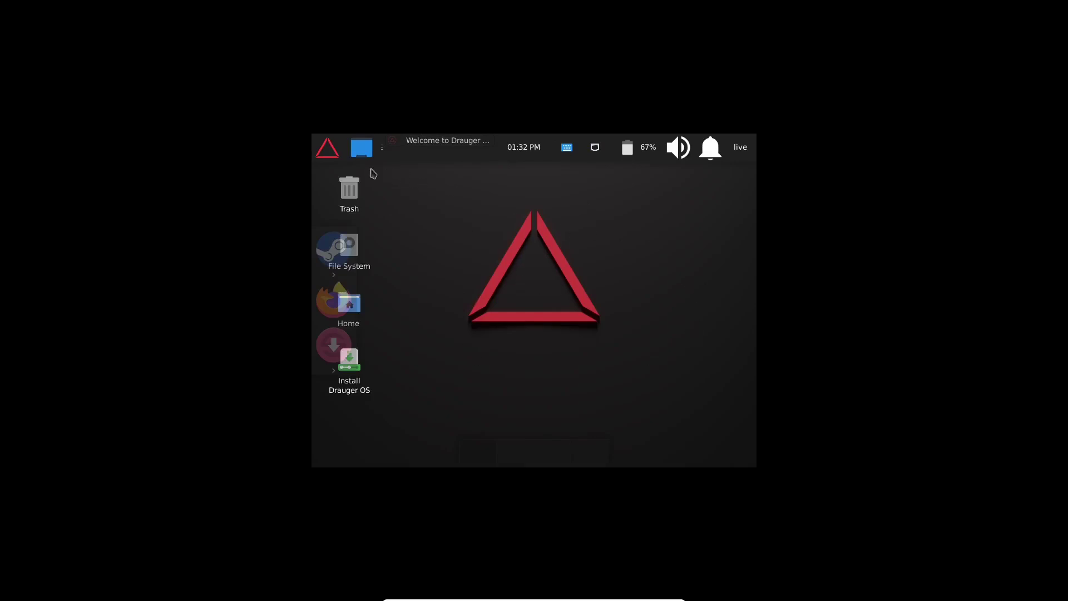
- Set the display resolution to 1920x1080 in Display settings and keep the new configuration
left_click(327, 151)
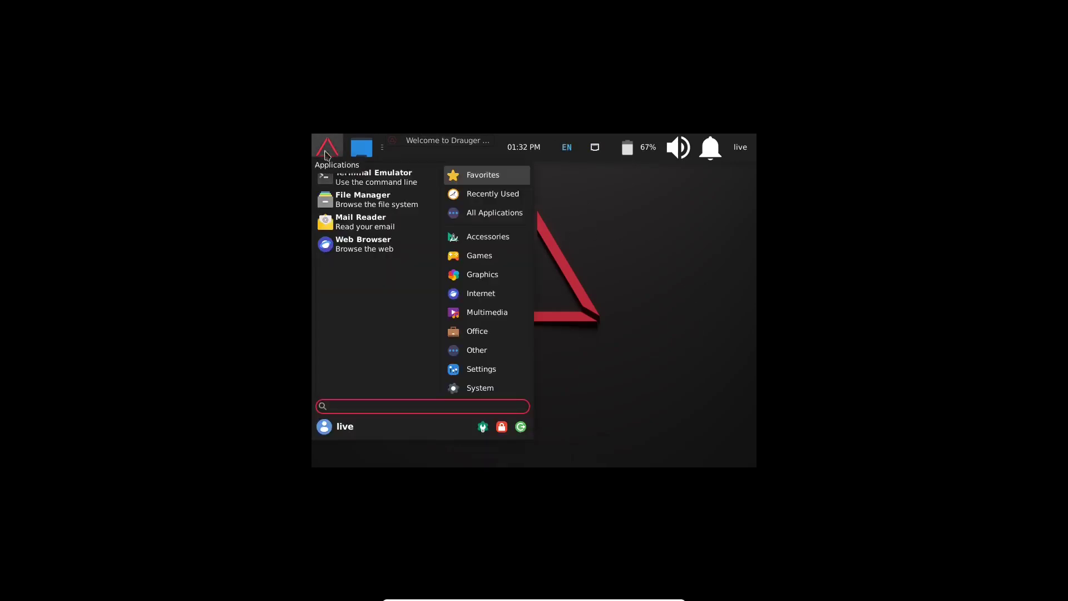
type("display")
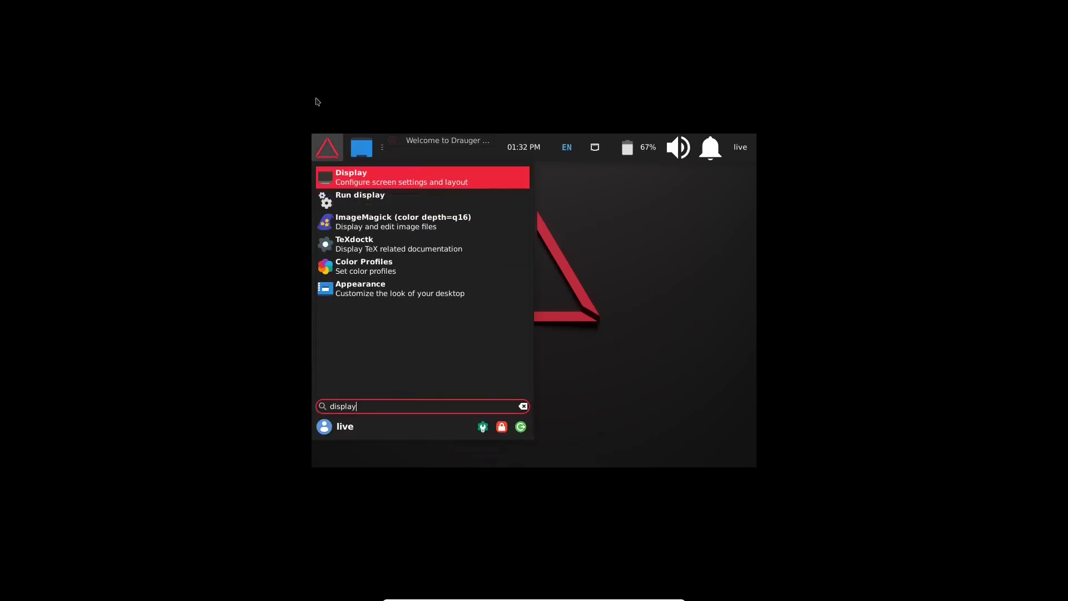
left_click(351, 183)
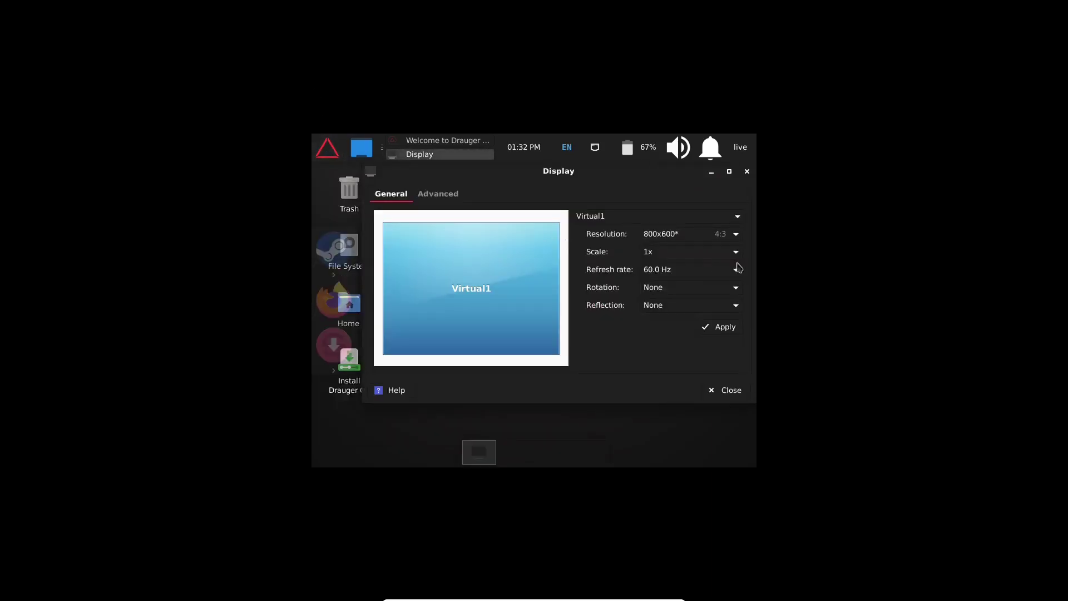
left_click(722, 237)
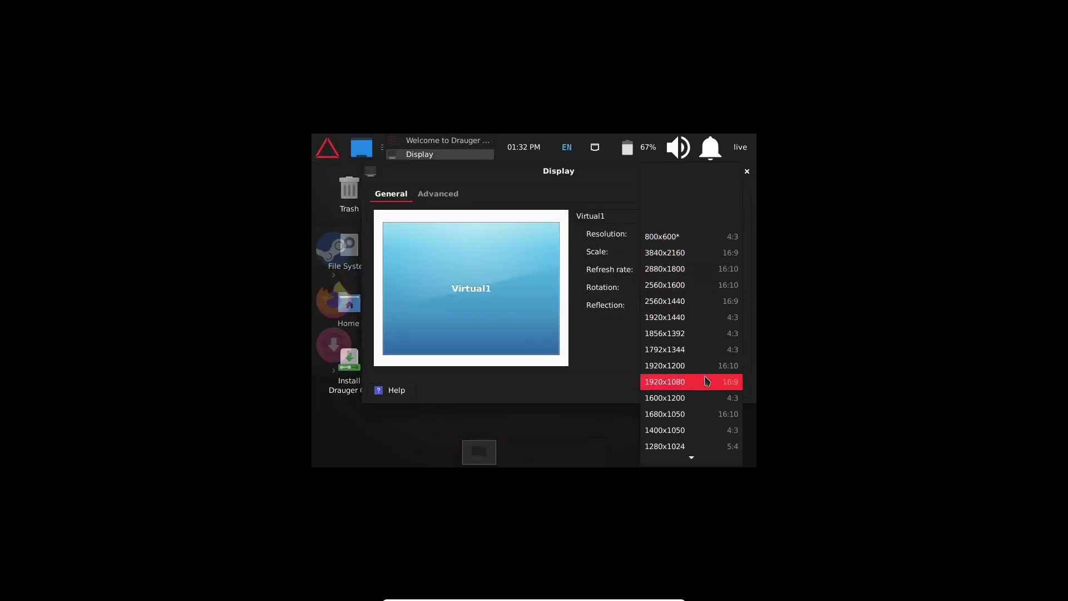
scroll(704, 343, "up", 3)
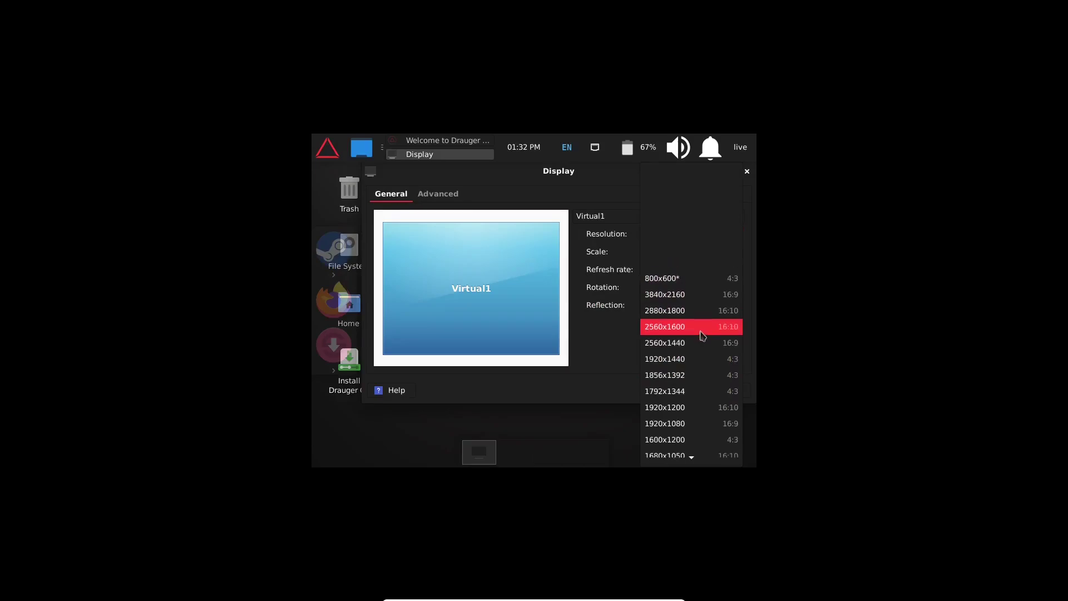
left_click(693, 424)
left_click(721, 327)
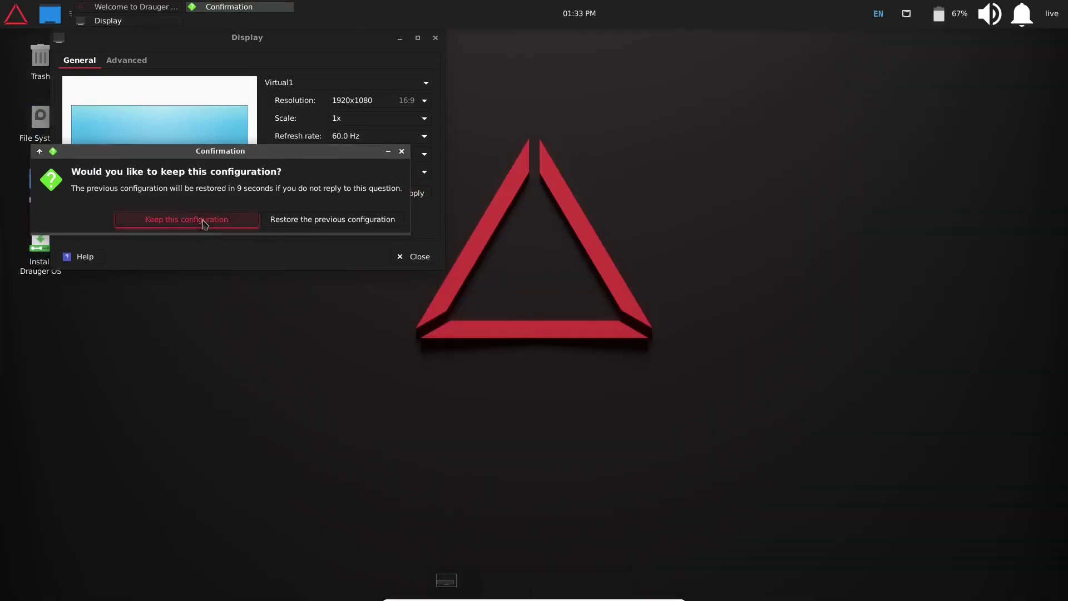
left_click(203, 221)
- Close Display, run Welcome's Additional Drivers check (all already installed), then close Welcome
left_click(436, 38)
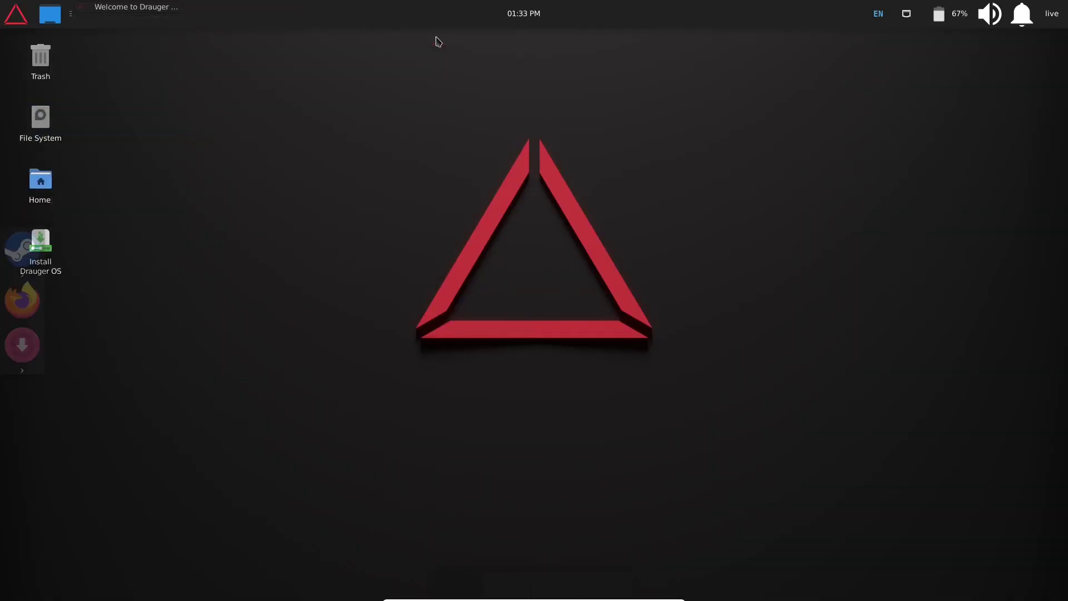
left_click(119, 7)
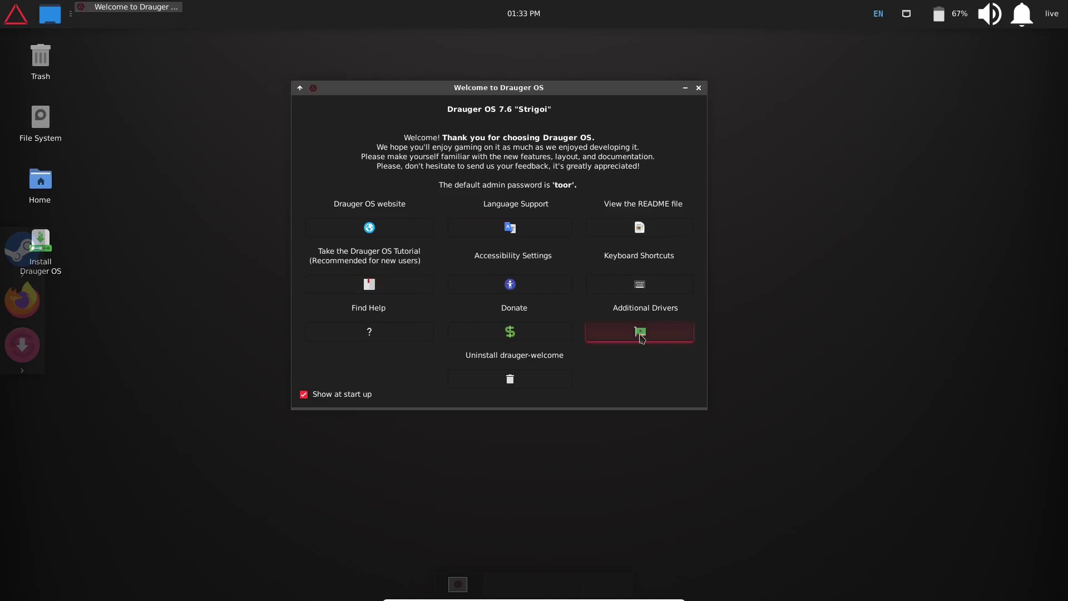
left_click(640, 333)
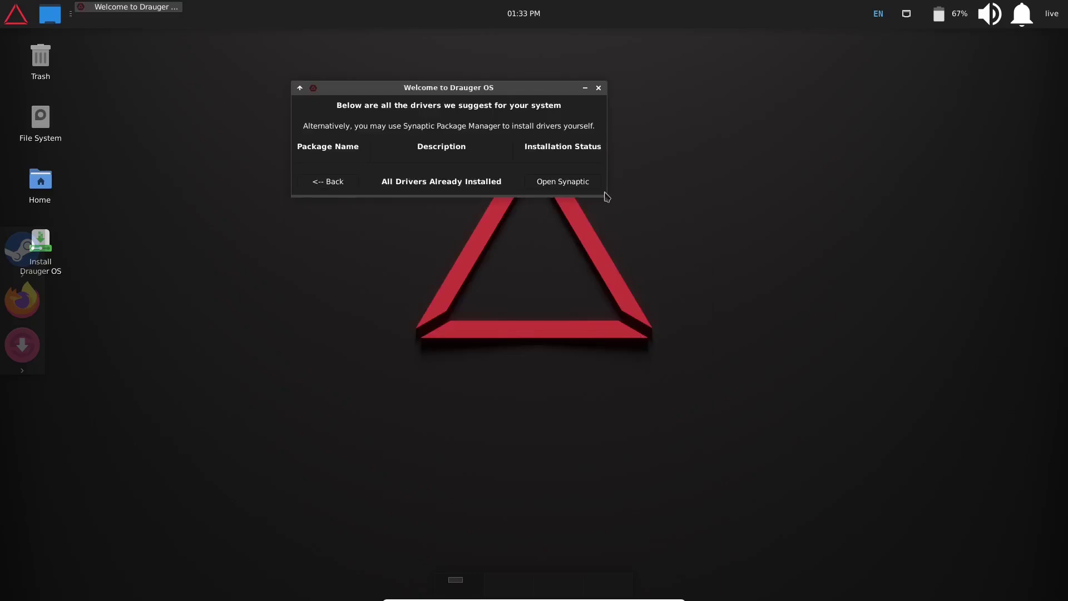
left_click_drag(610, 201, 676, 332)
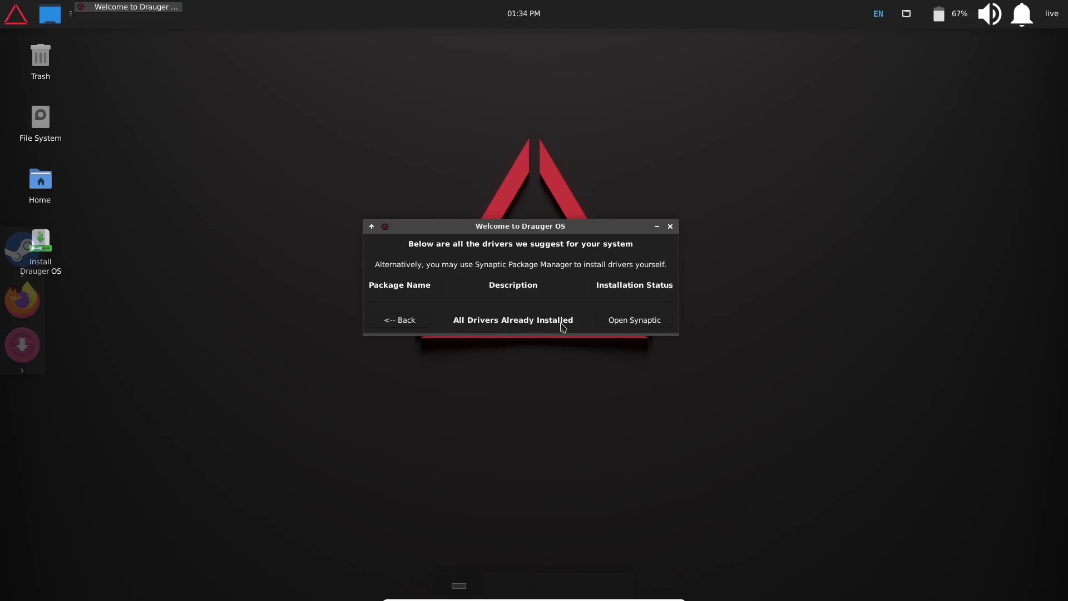
left_click(637, 328)
left_click(670, 227)
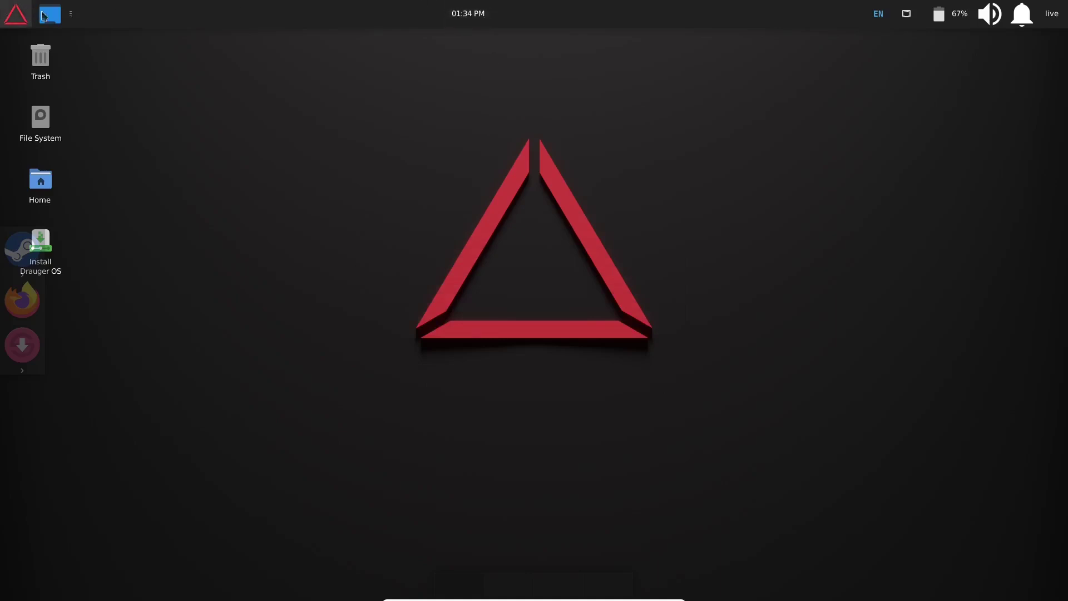
- Shrink the top panel's row size to 40 pixels in Panel Preferences and view Appearance
right_click(628, 22)
mouse_move(667, 113)
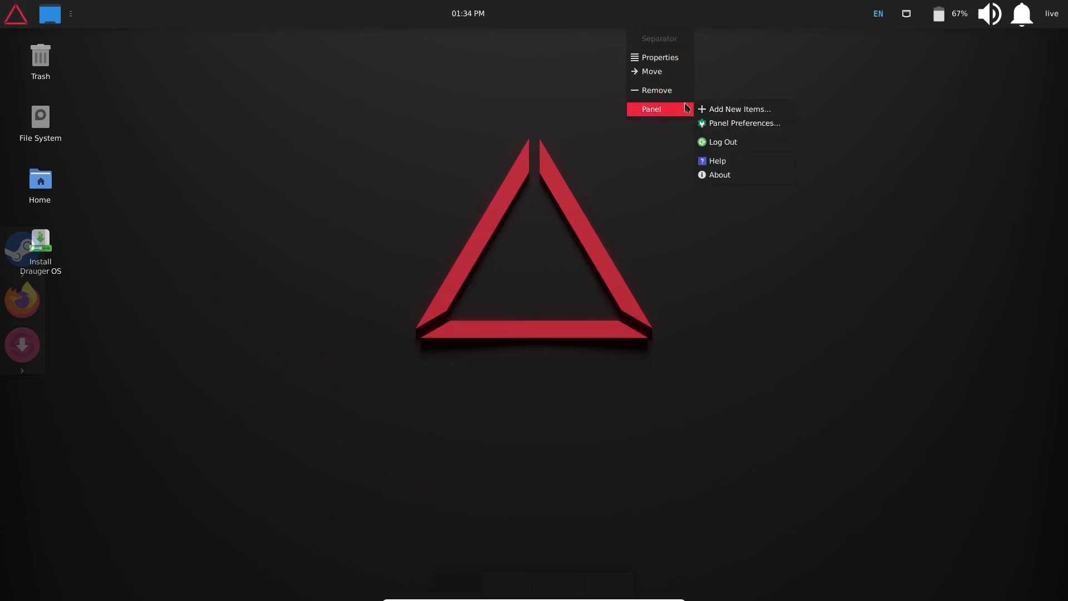
left_click(723, 123)
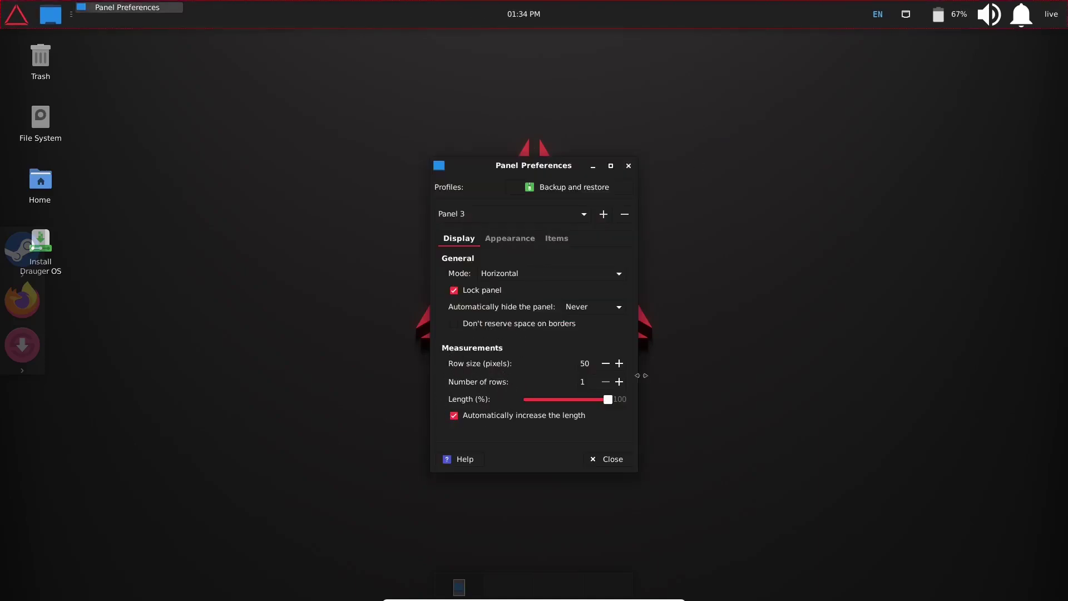
left_click(605, 363)
left_click(605, 363)
left_click(605, 363)
left_click(605, 363)
left_click(605, 363)
left_click(605, 364)
left_click(605, 364)
left_click(605, 364)
left_click(606, 364)
left_click(606, 364)
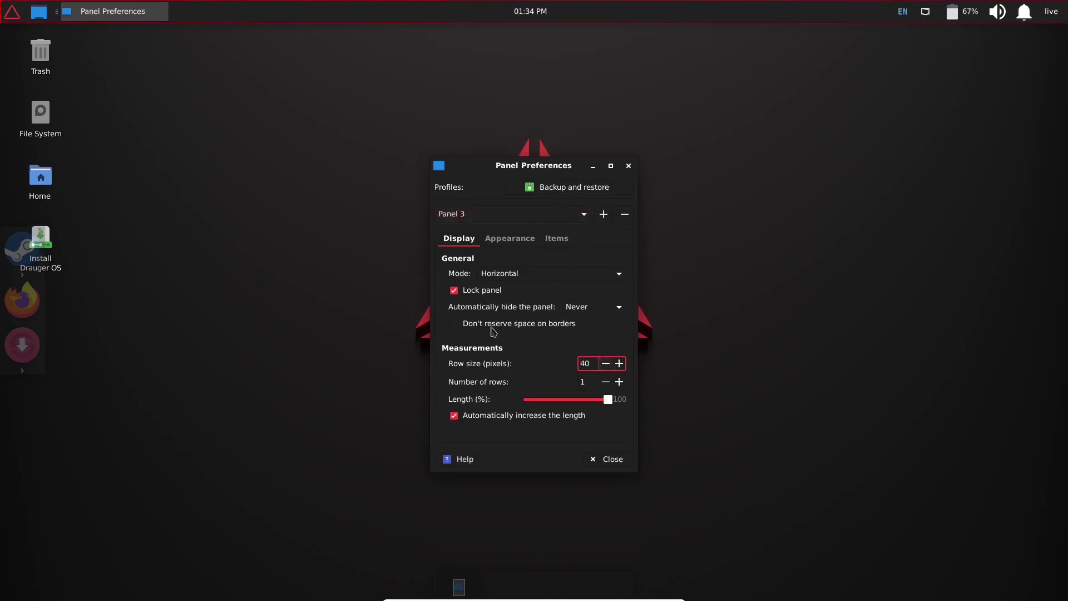
left_click(503, 239)
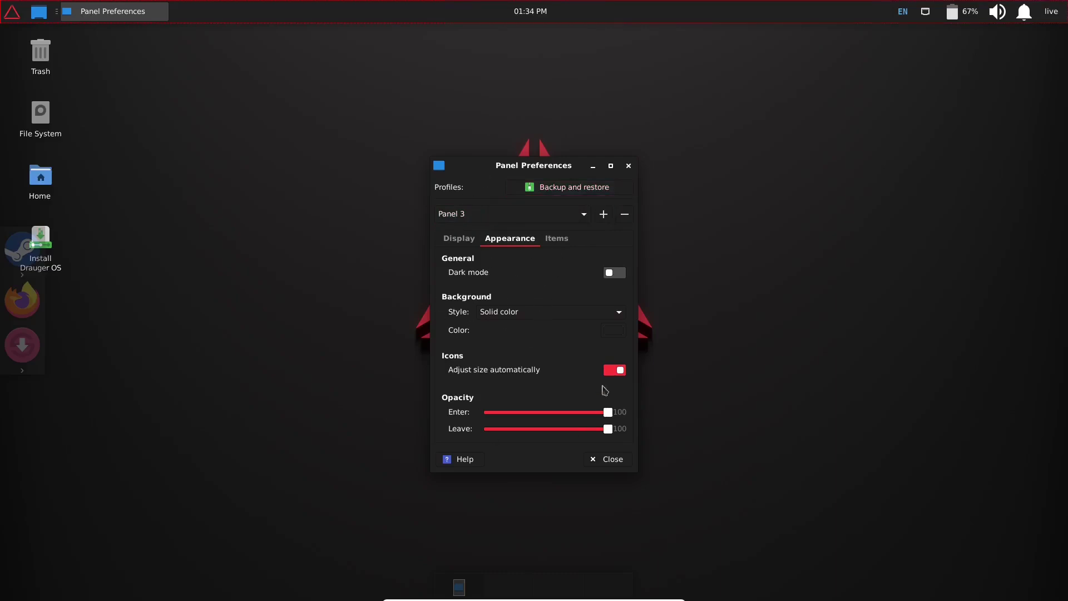
- Review the panel's Items list, then close Panel Preferences
left_click(556, 238)
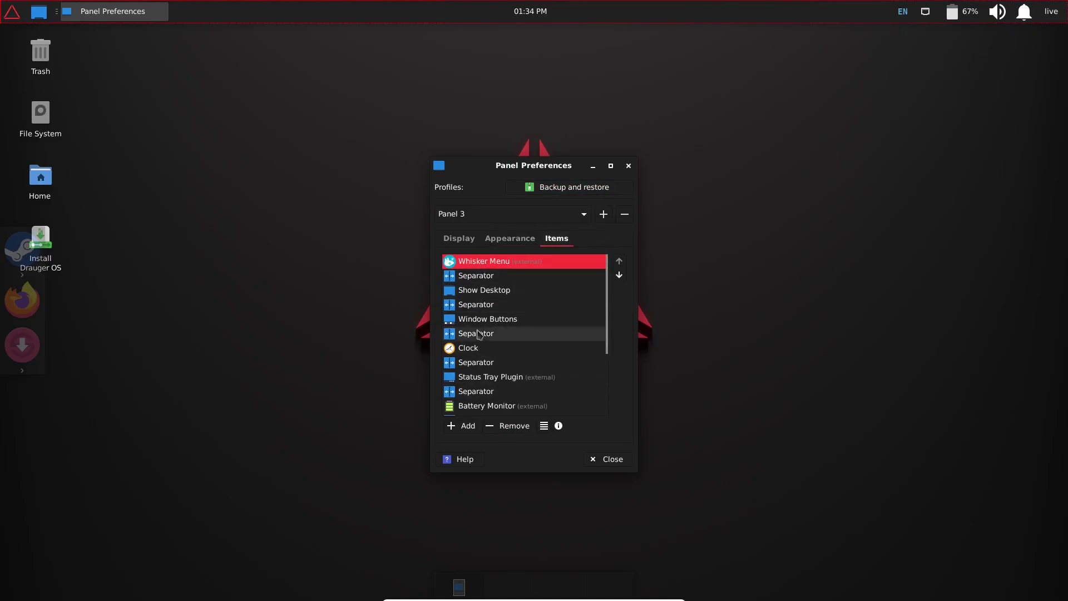
scroll(479, 333, "down", 3)
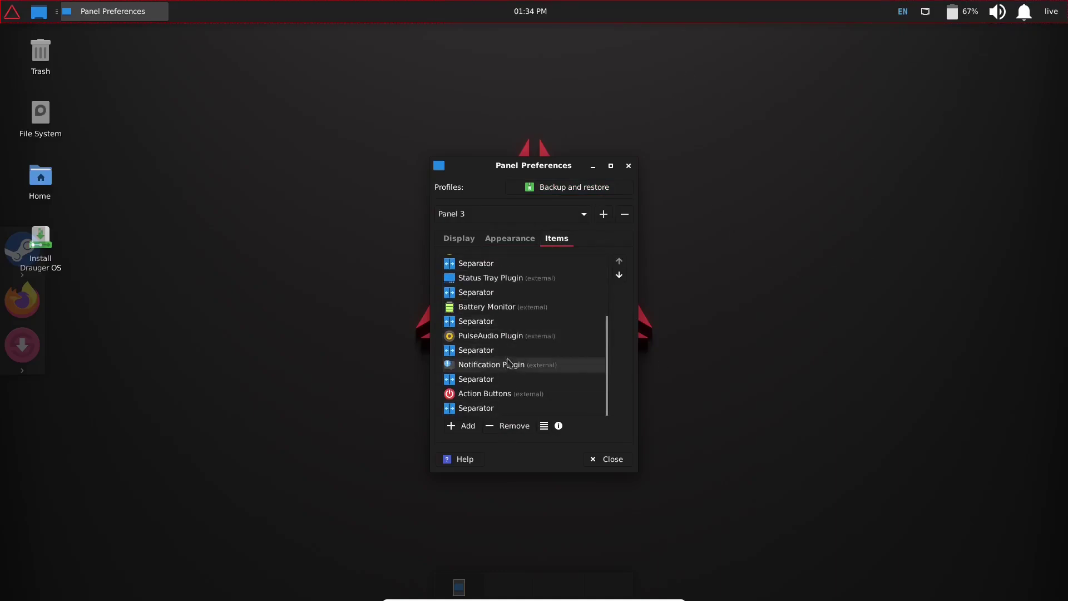
scroll(509, 355, "up", 3)
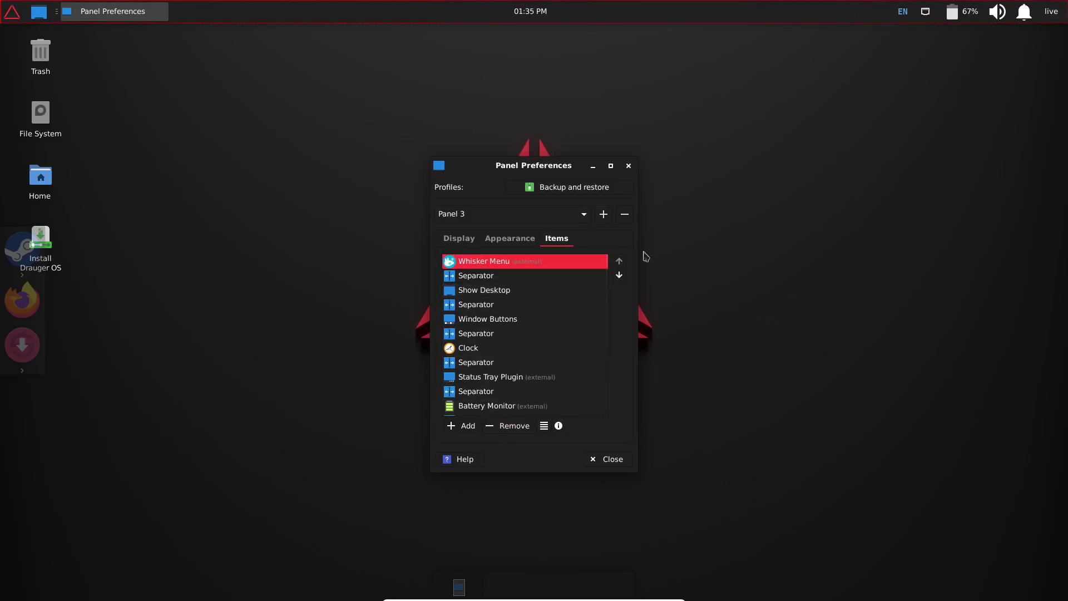
left_click(629, 168)
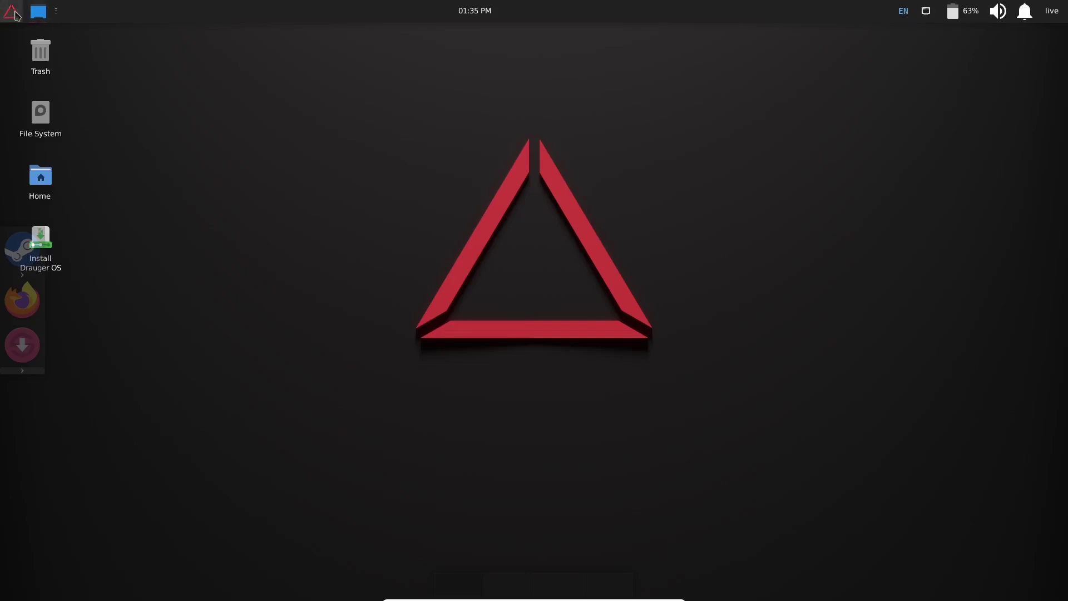
- Open the Whisker application menu from the Drauger logo at the panel's top-left
left_click(11, 12)
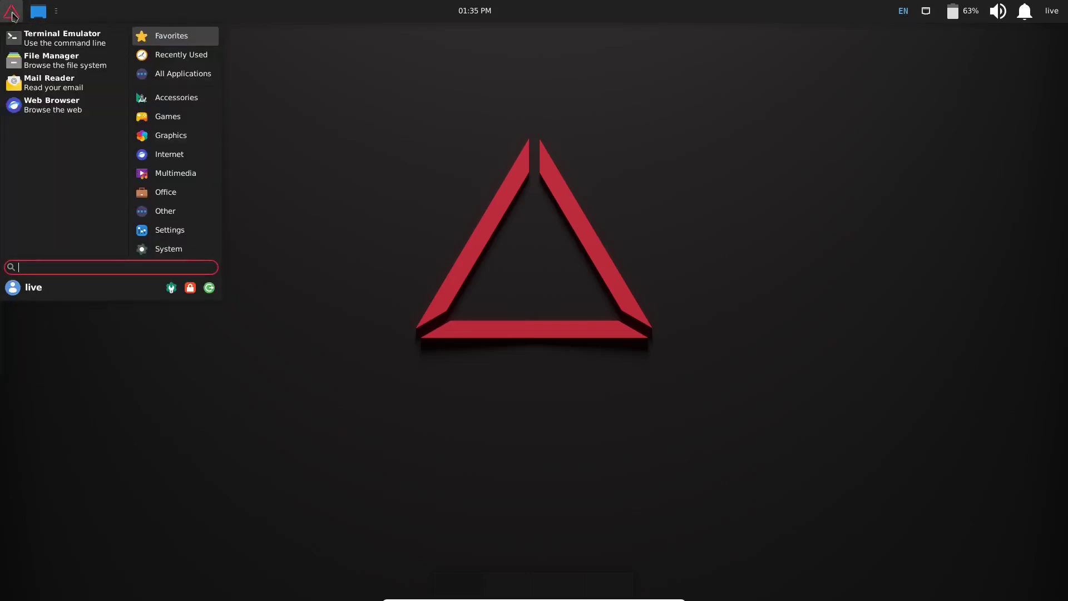
- Launch Terminal Emulator, run top, and maximize the terminal window
left_click(25, 46)
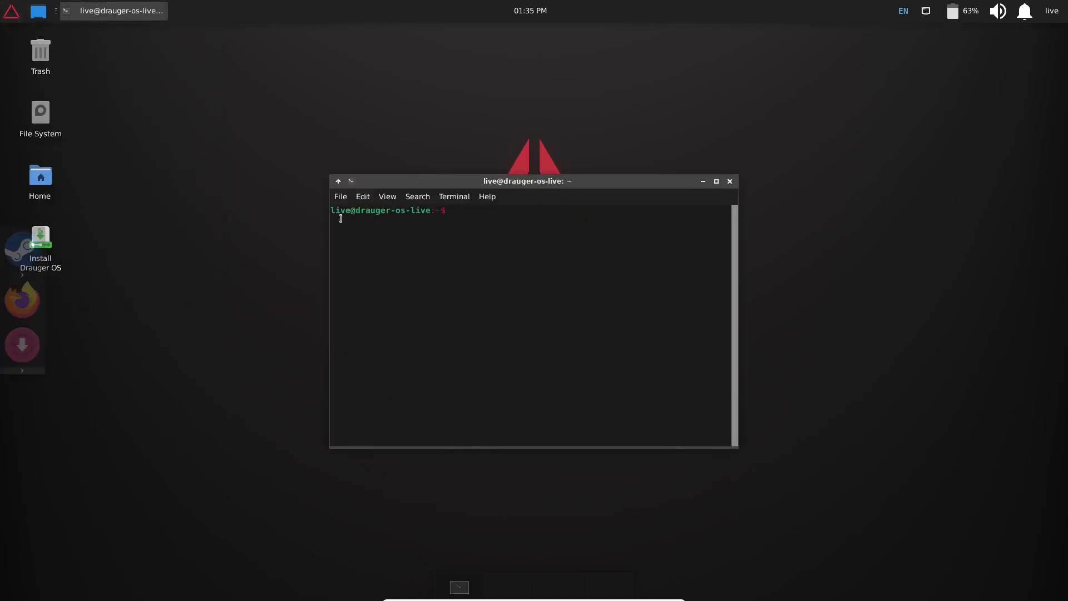
type("top")
key("Return")
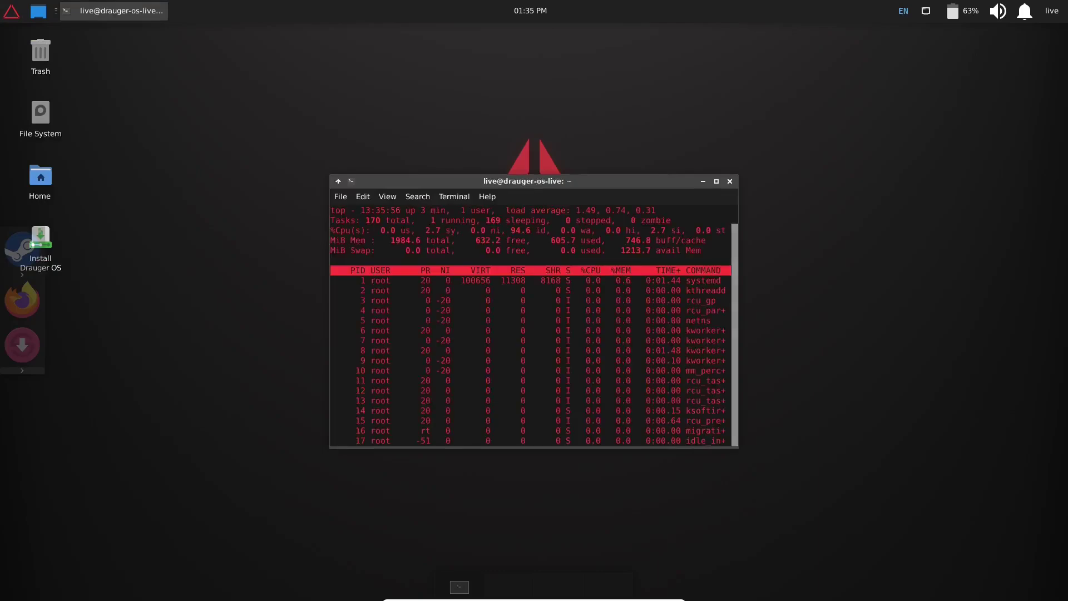
left_click(717, 182)
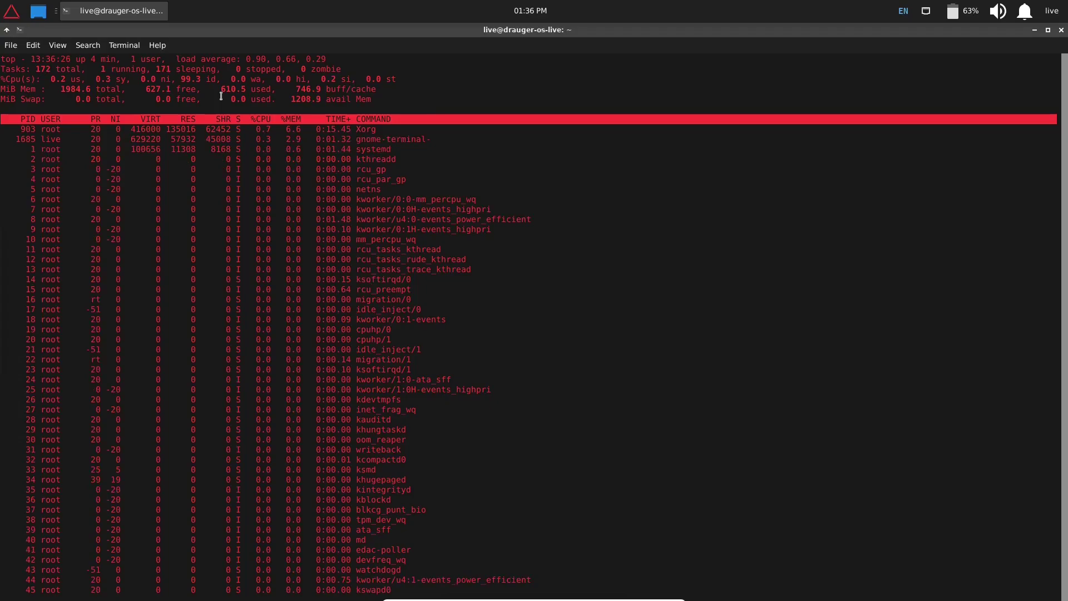
- Close the terminal, launch GameHub from Games, centre its welcome window, then close it
left_click(1061, 30)
left_click(11, 11)
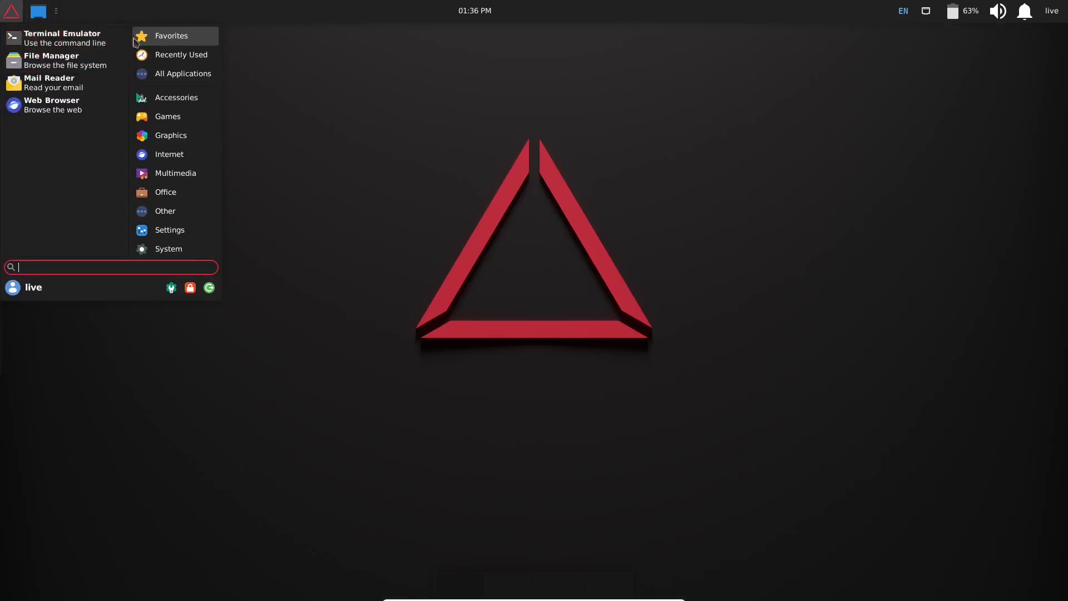
left_click(167, 119)
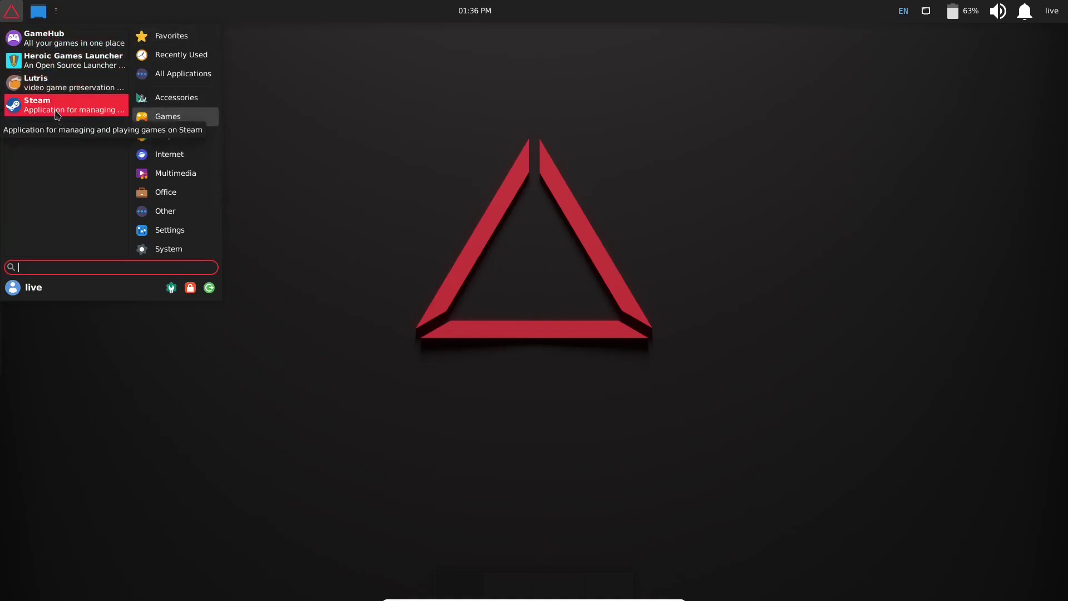
left_click(55, 37)
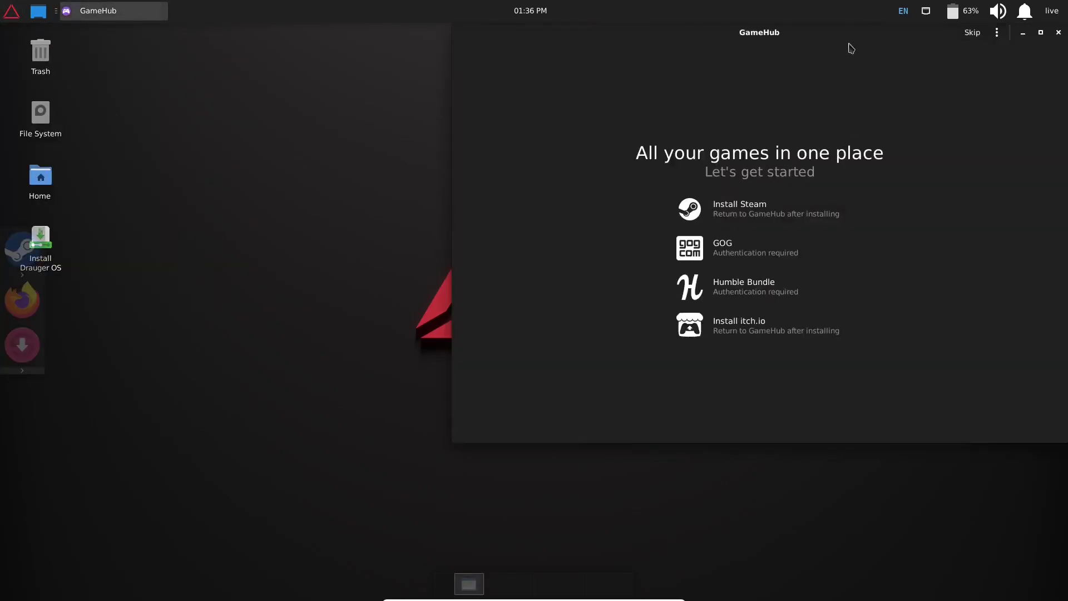
left_click_drag(850, 46, 584, 80)
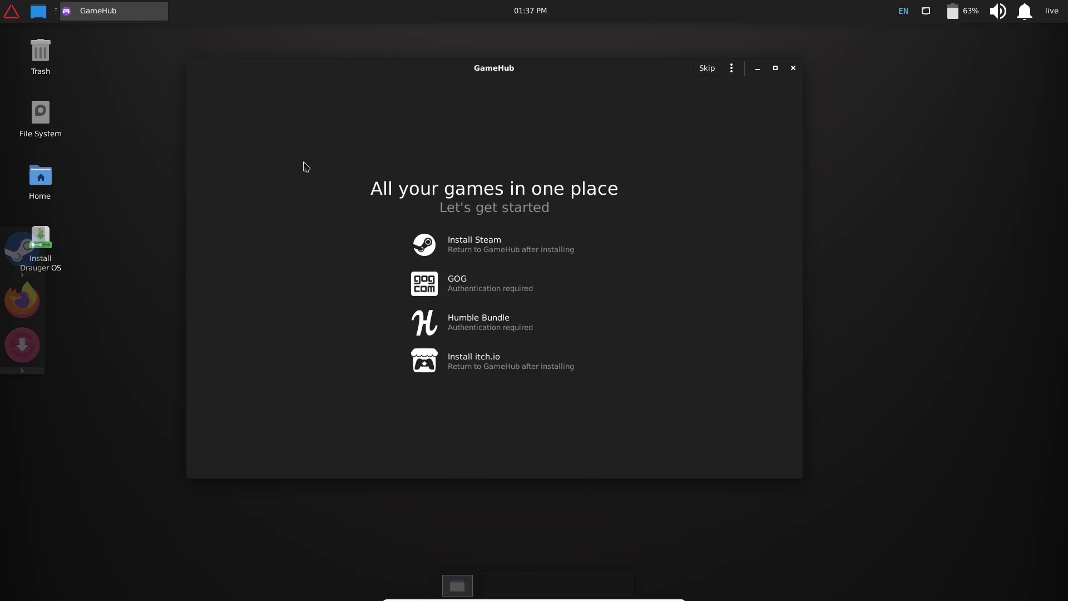
left_click(793, 69)
- Launch Heroic Games Launcher from the Games menu and maximize its window
left_click(11, 11)
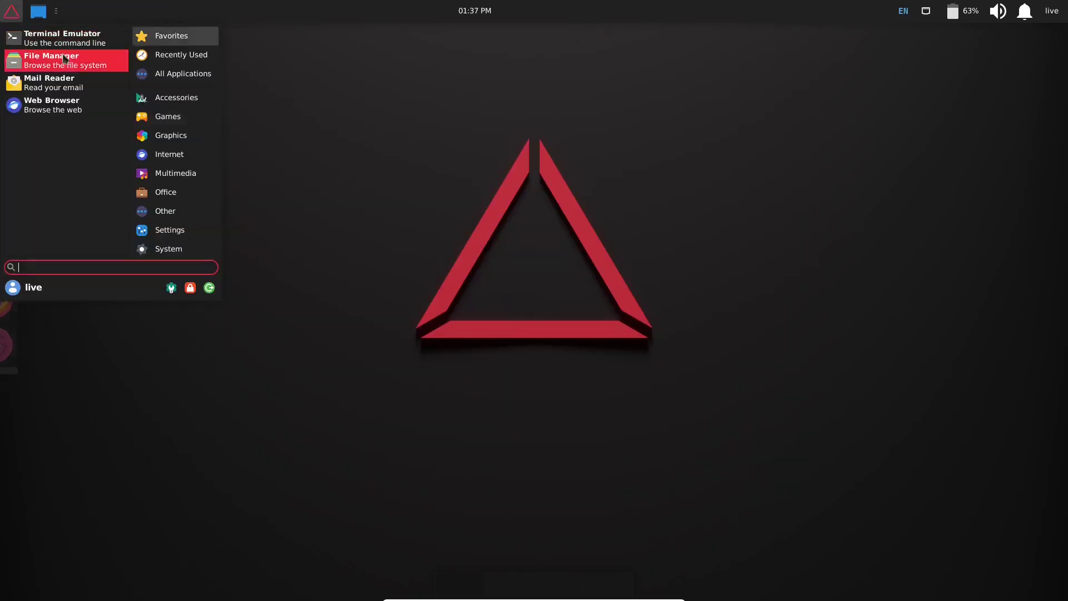
left_click(162, 118)
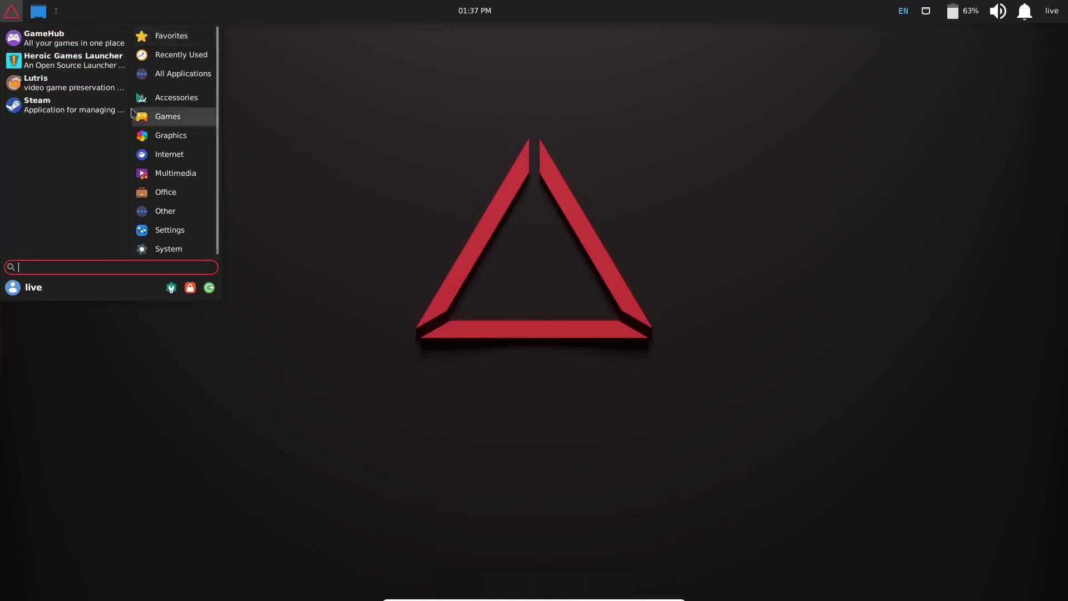
left_click(75, 69)
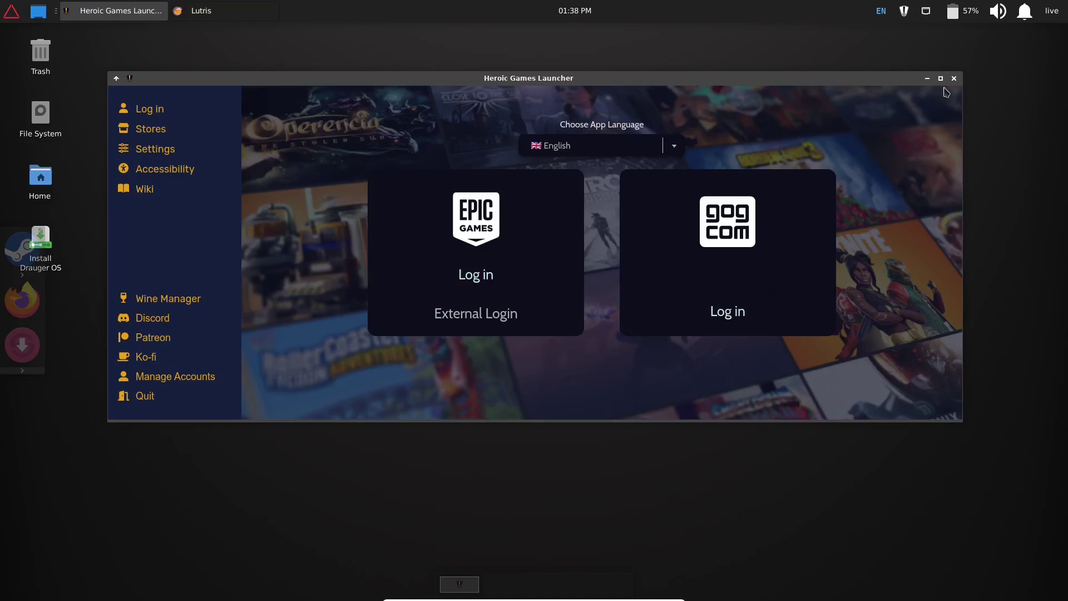
left_click(940, 78)
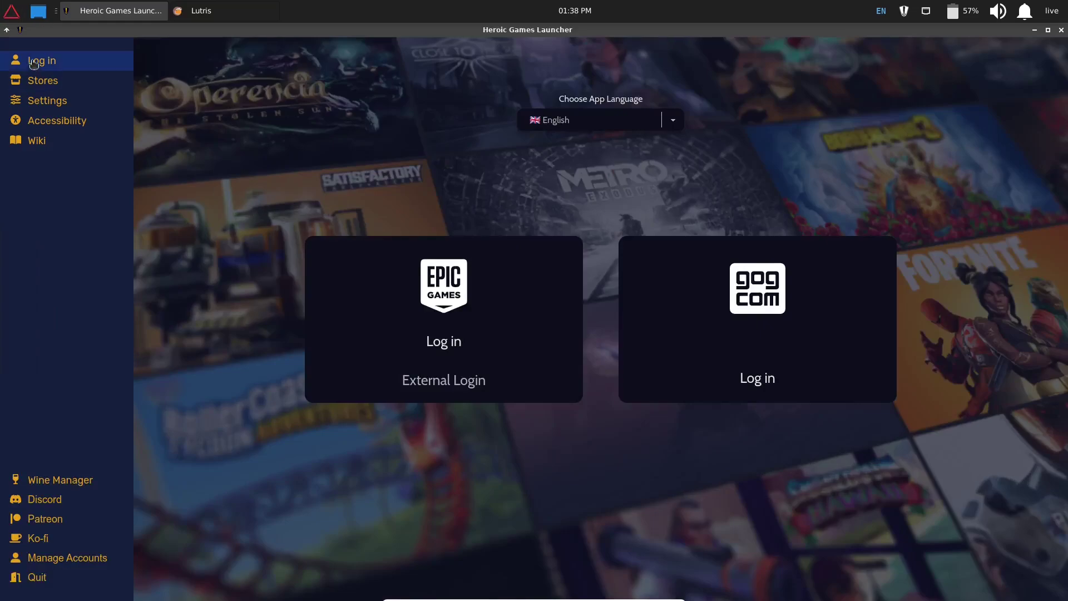
- Browse the Epic Store, then the GOG Store, and close Heroic Games Launcher
left_click(40, 82)
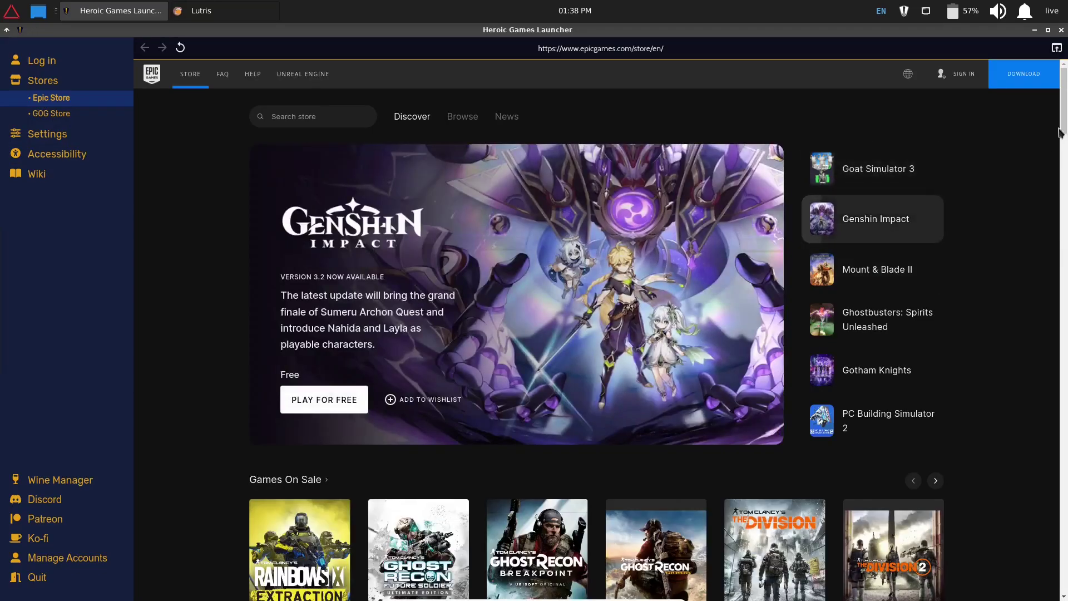
left_click_drag(1059, 132, 1063, 256)
scroll(249, 221, "up", 15)
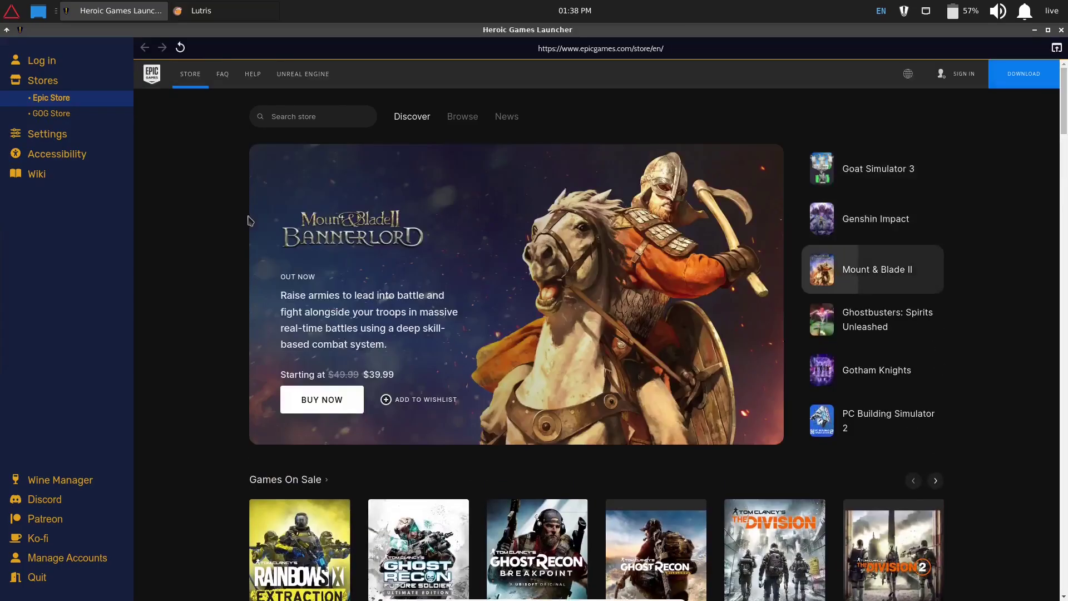
left_click(48, 116)
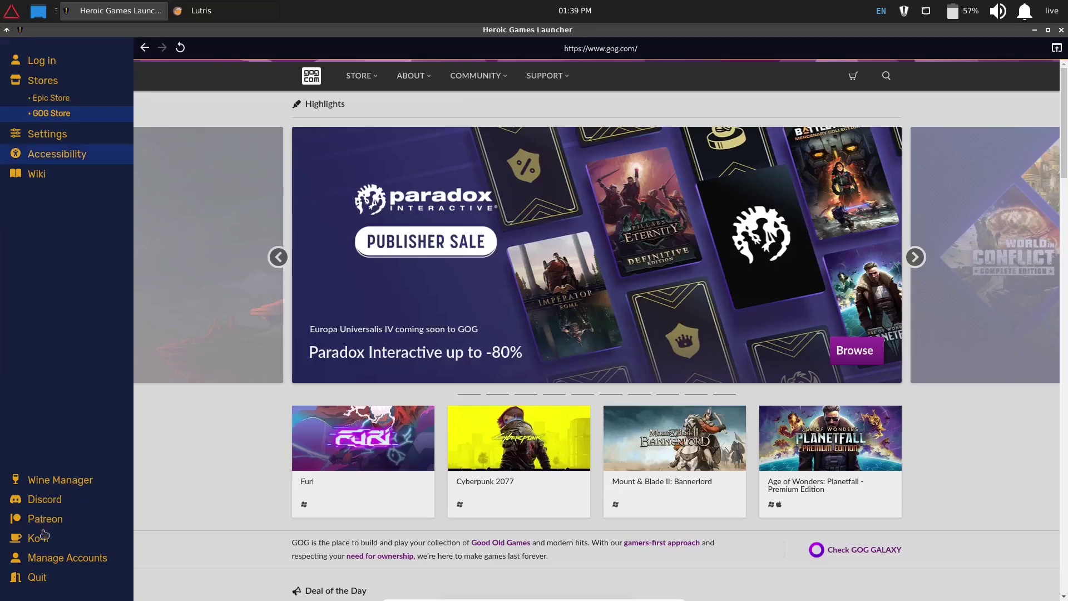
key("Tab")
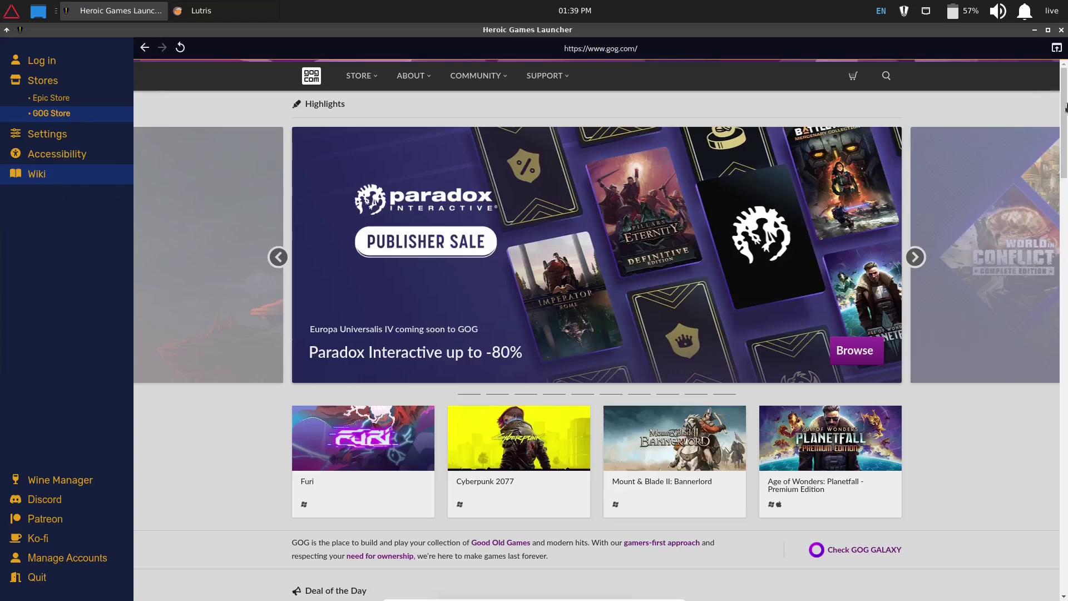
left_click(1061, 30)
- Launch and maximize Lutris, view its empty Lutris source library, then close it
left_click(12, 11)
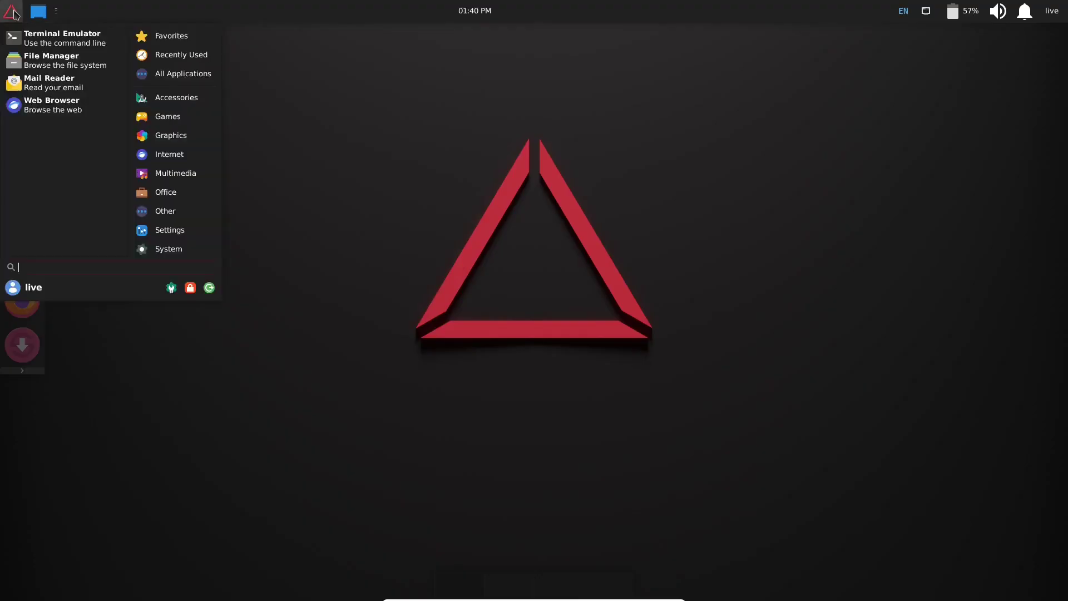
left_click(191, 118)
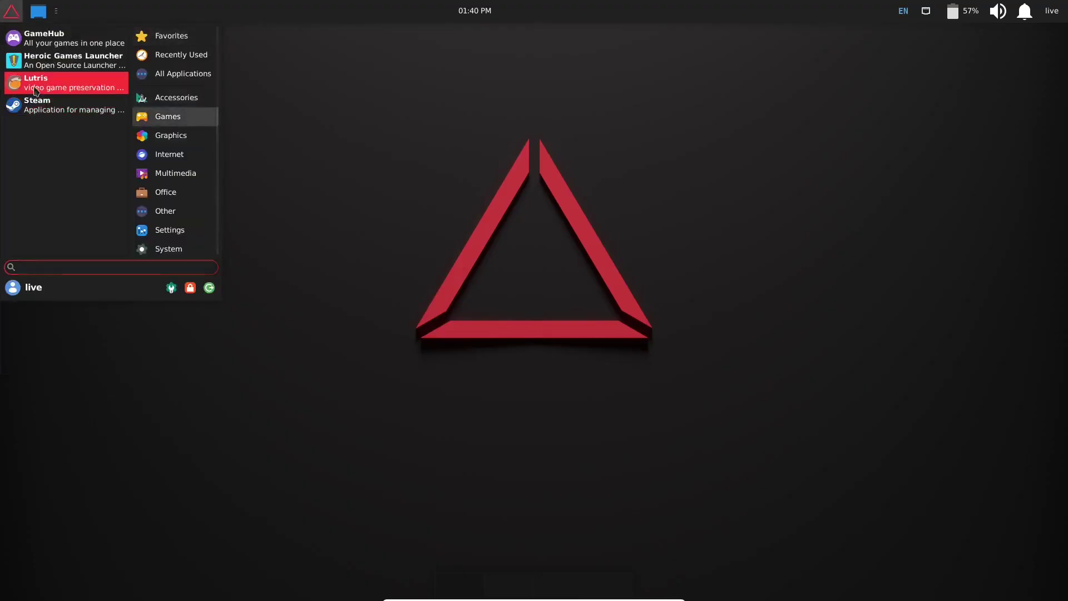
left_click(36, 89)
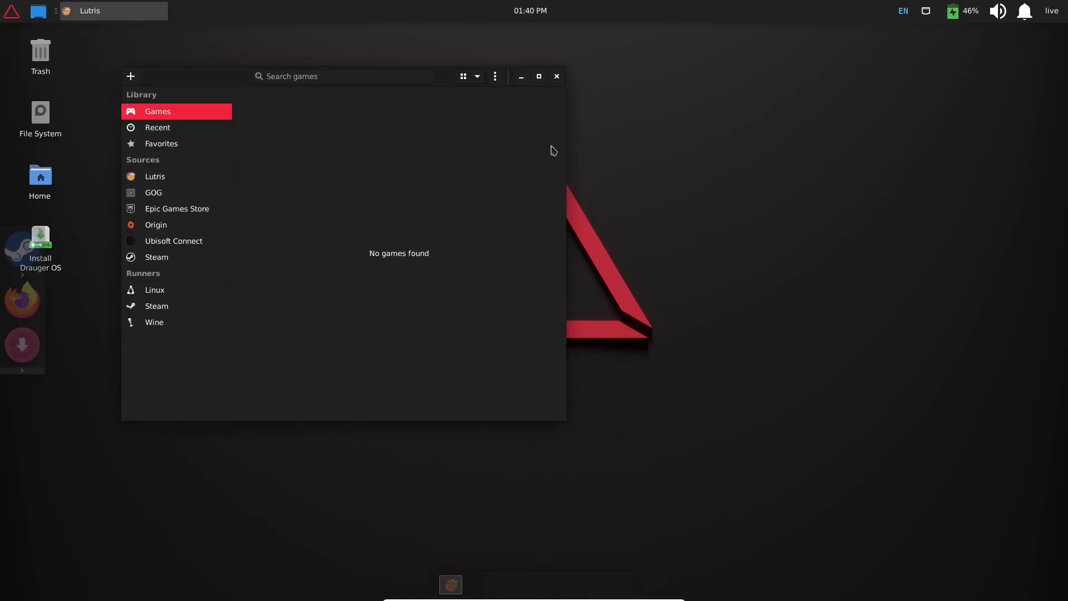
left_click(539, 77)
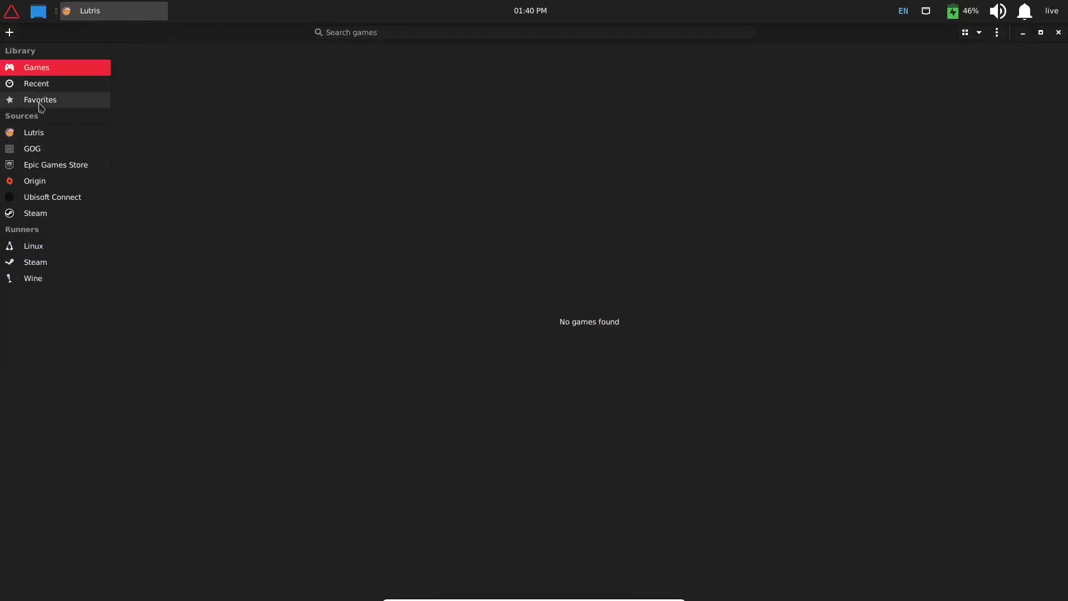
left_click(43, 133)
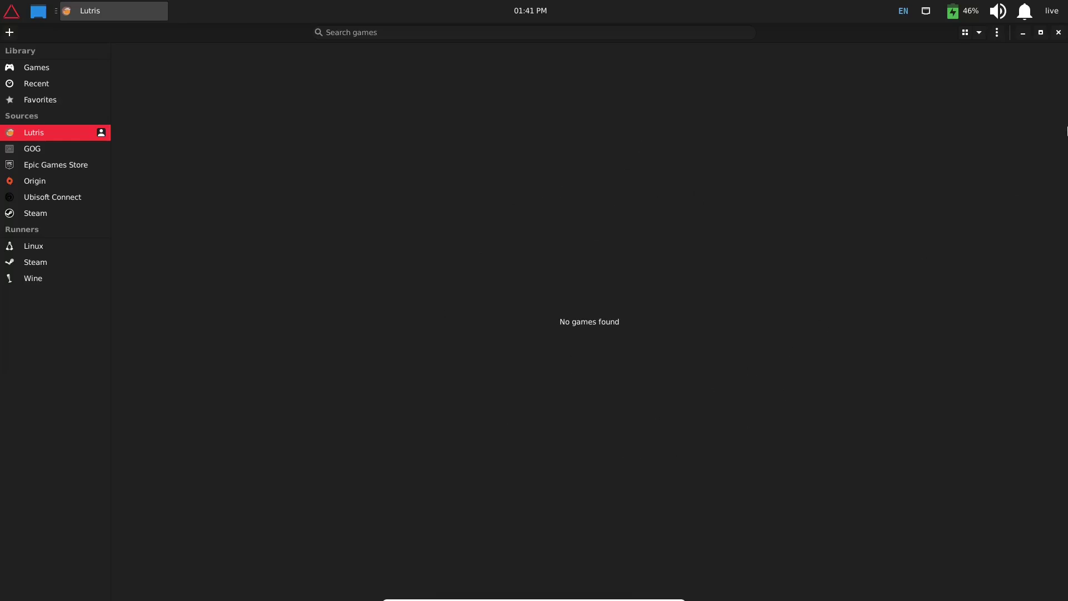
left_click(1058, 33)
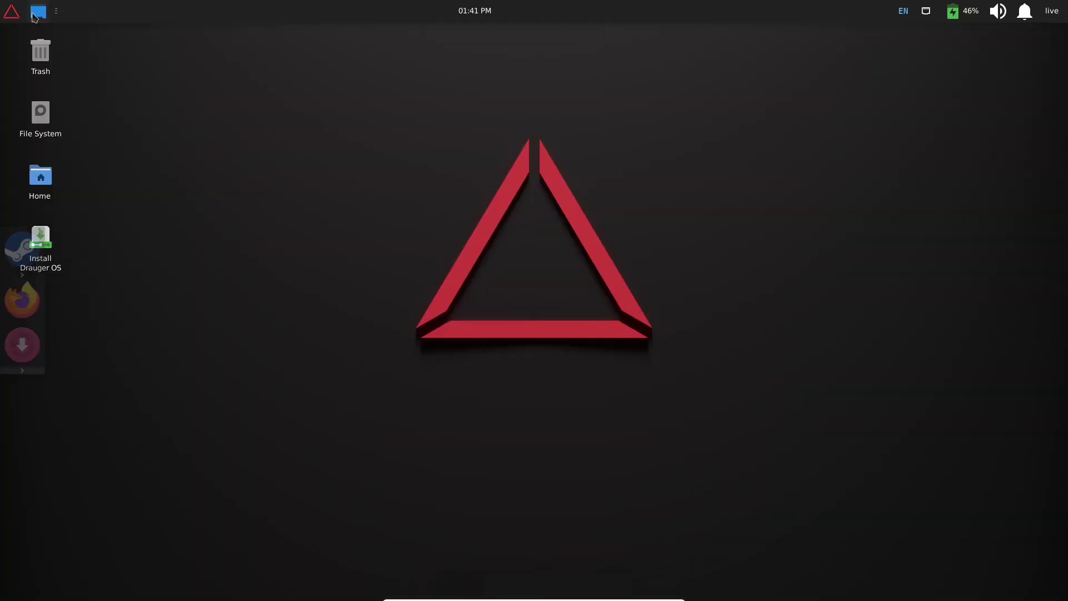
- Show All Applications in the Drauger menu and scroll down through the list
left_click(12, 13)
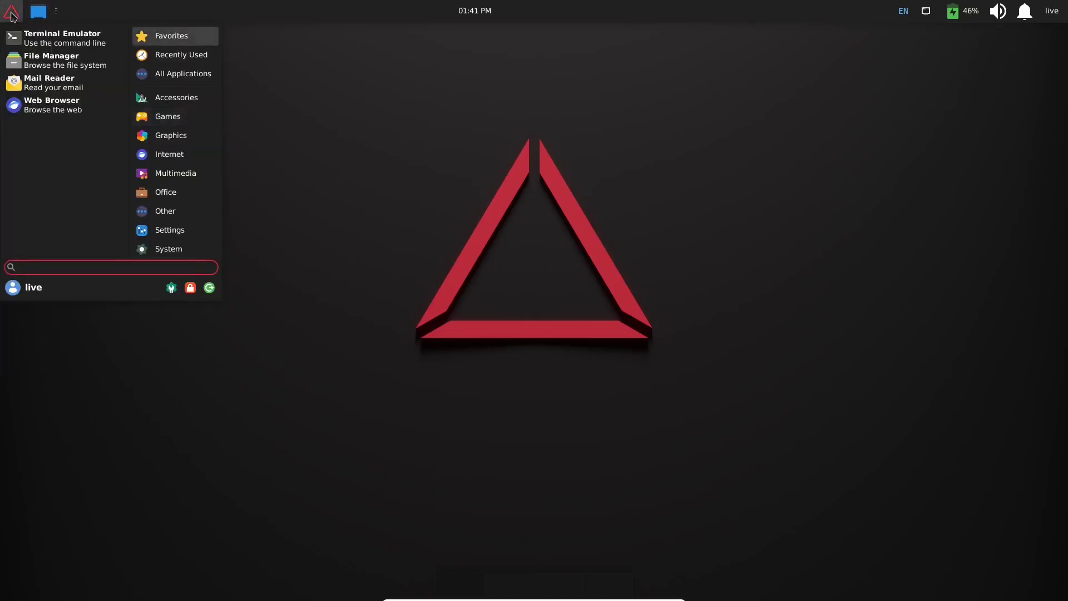
left_click(163, 74)
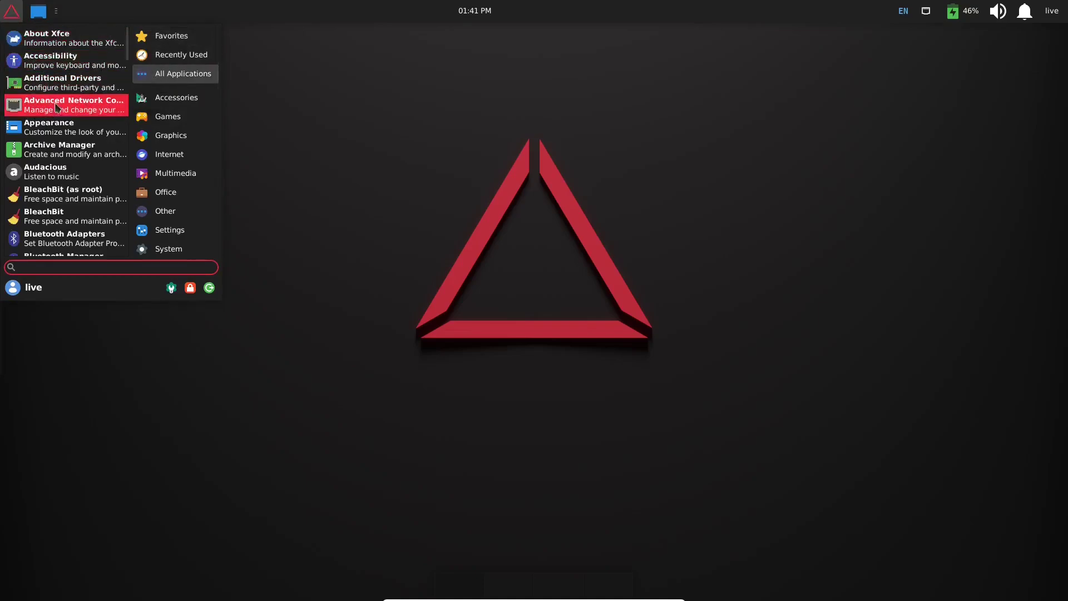
scroll(72, 123, "down", 3)
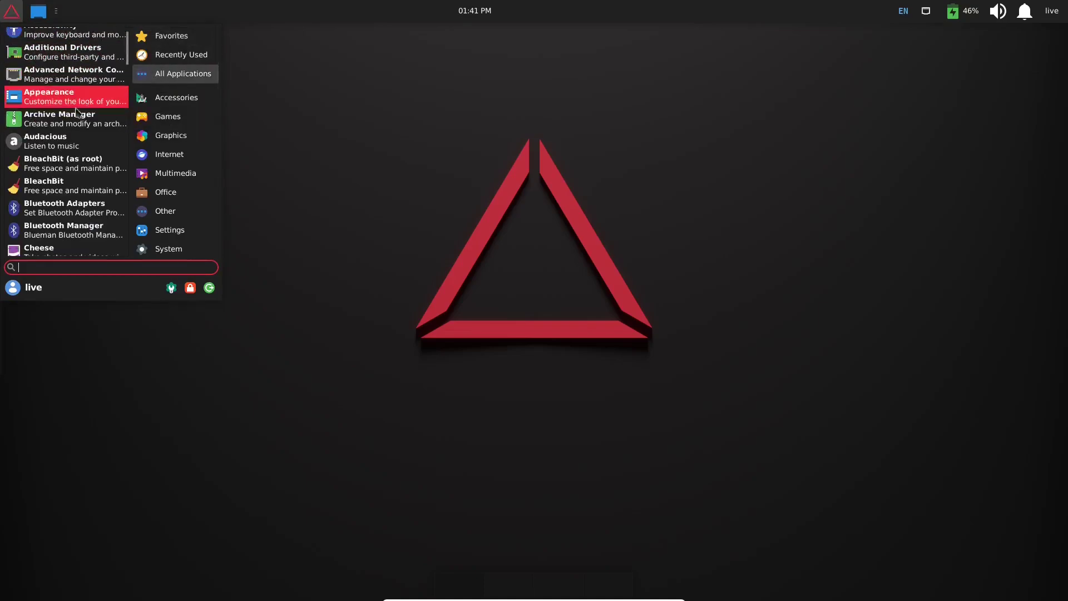
scroll(67, 132, "down", 2)
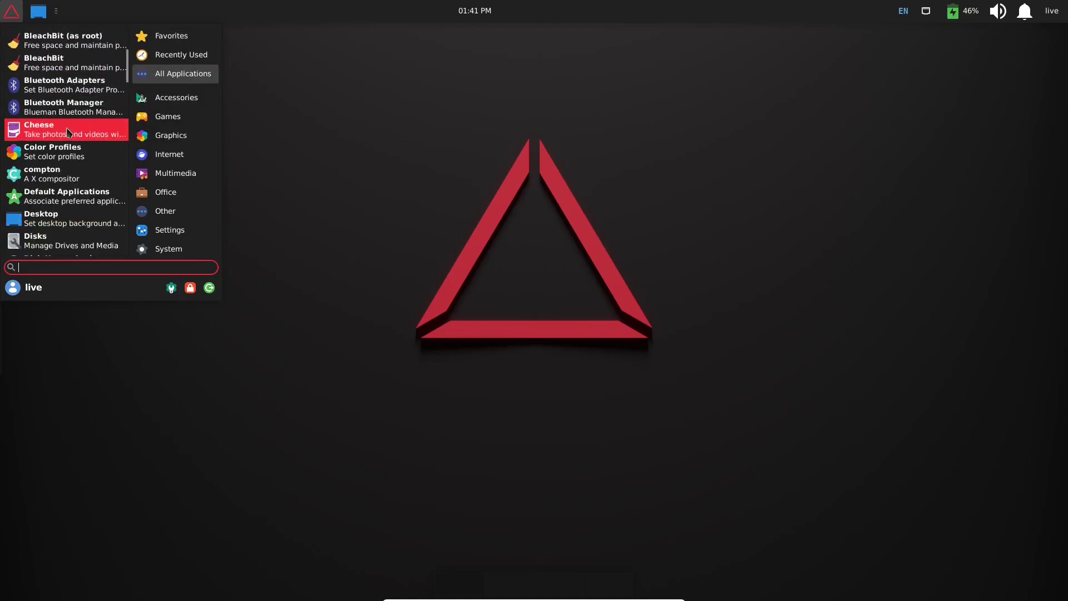
scroll(65, 128, "down", 2)
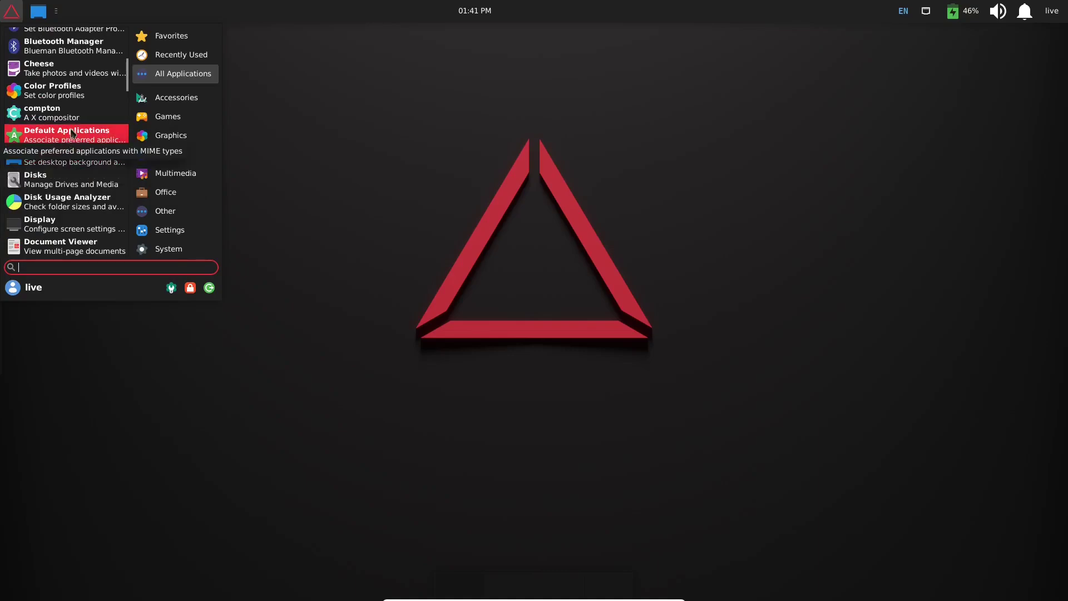
scroll(72, 132, "down", 2)
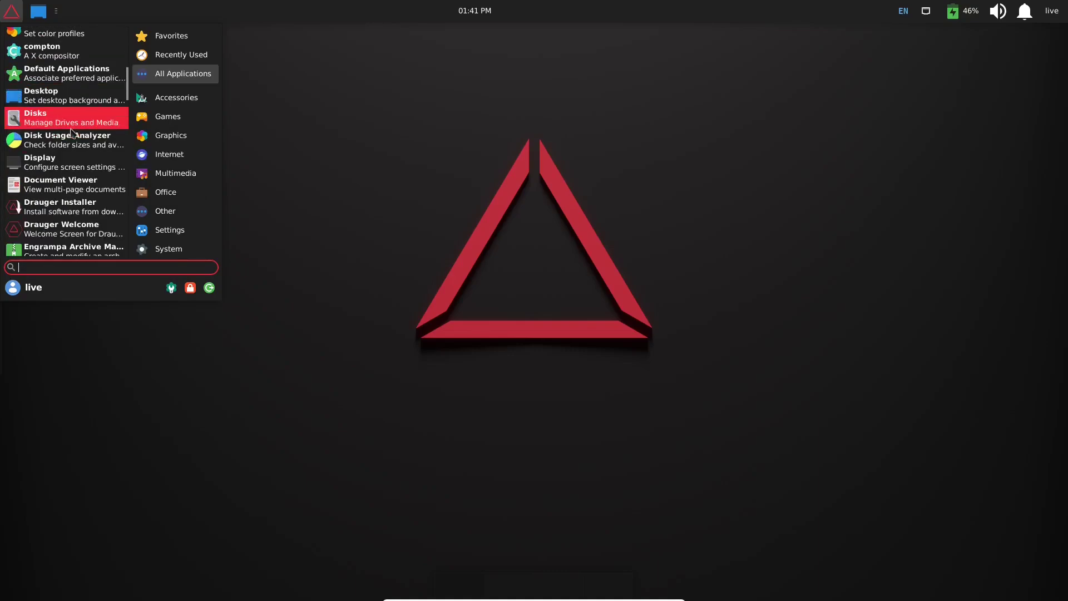
scroll(71, 132, "down", 3)
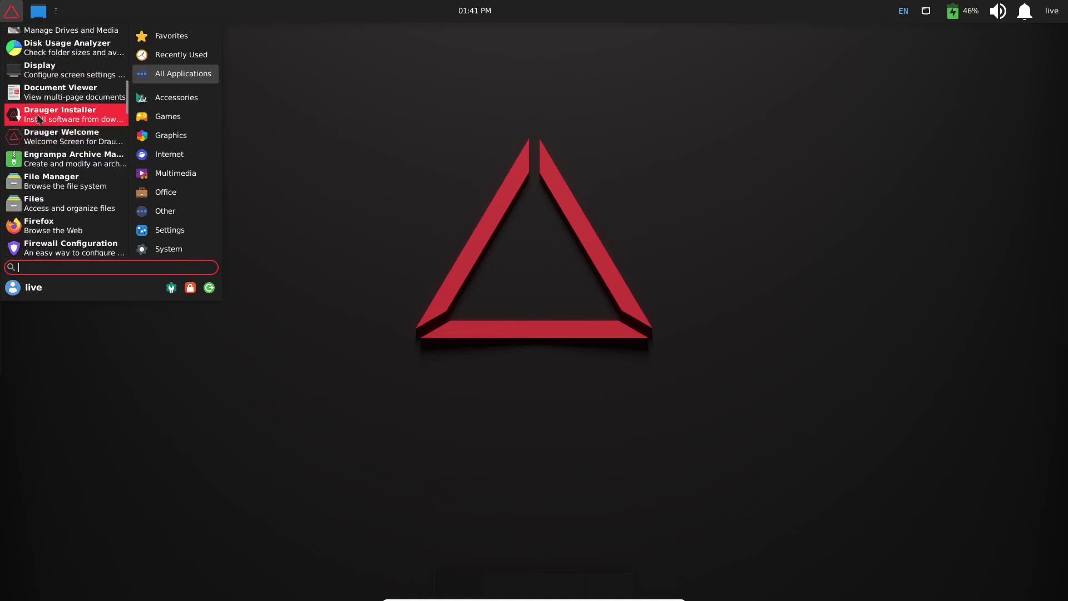
scroll(35, 146, "down", 1)
- Open the Home folder in Nemo, move the window, and check version 5.2.4 under Help > About
left_click(33, 160)
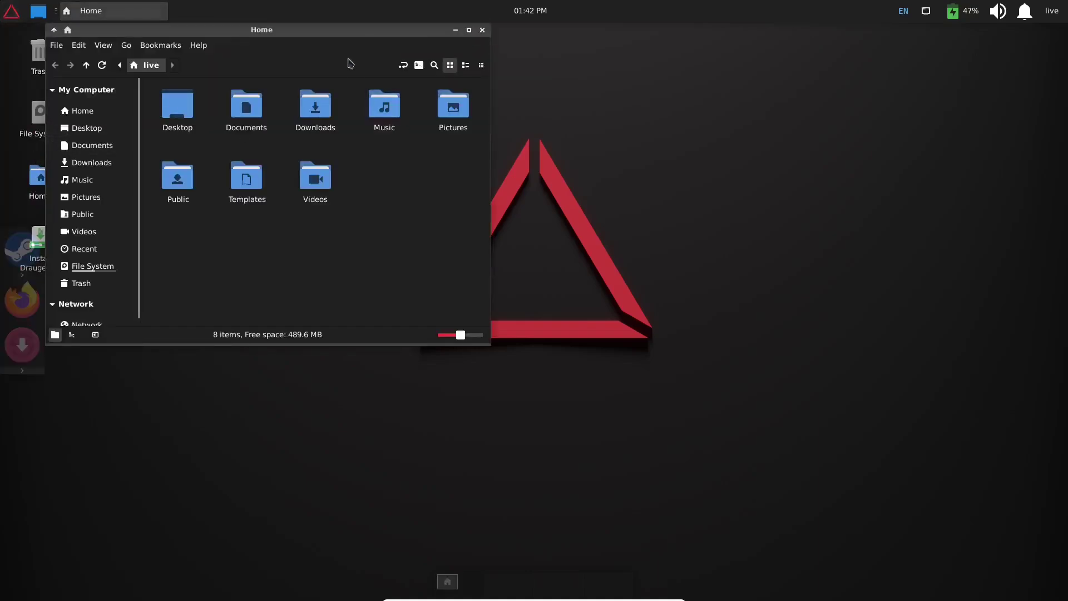
left_click_drag(332, 34, 406, 103)
left_click(270, 112)
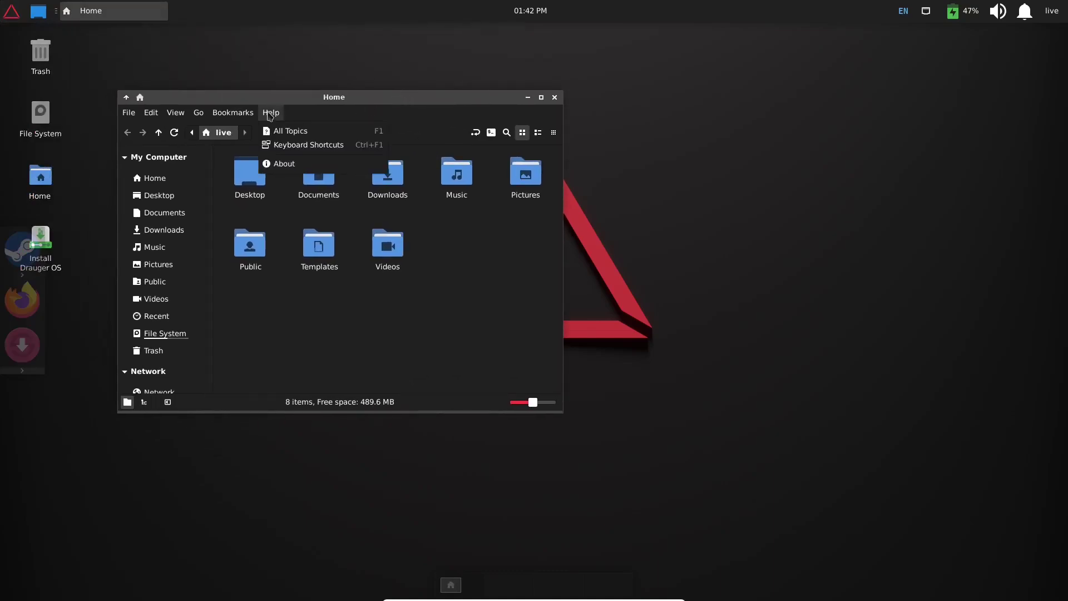
left_click(283, 165)
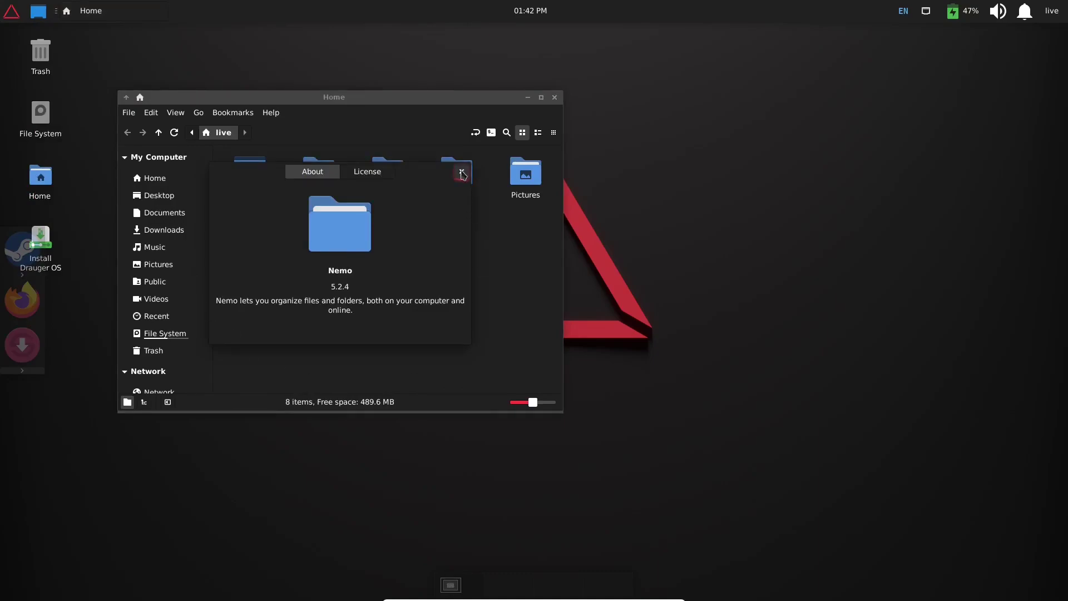
left_click(461, 173)
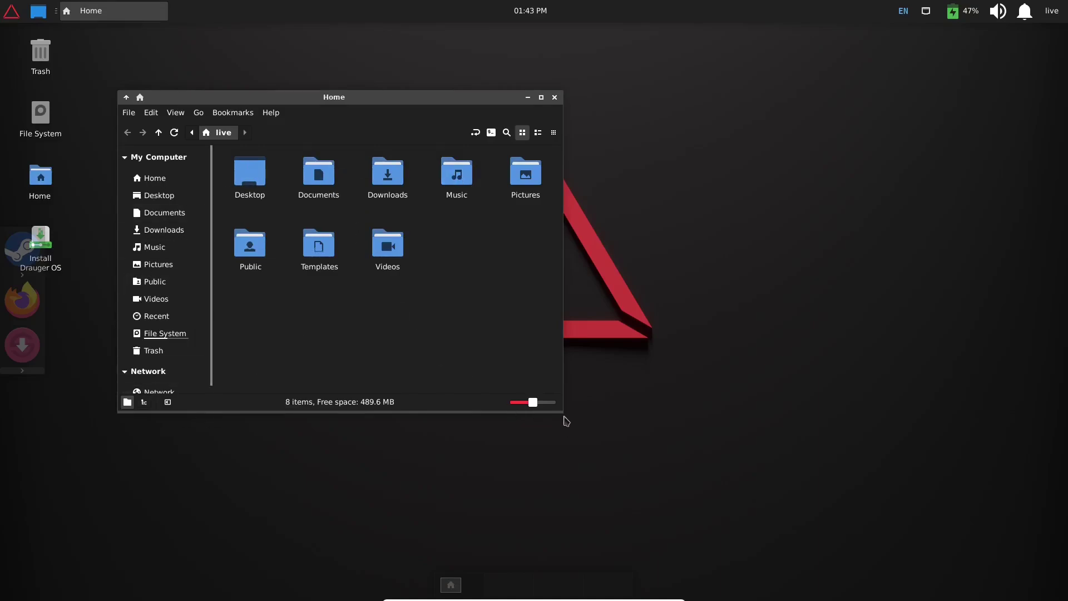
- Enlarge and close the Home window, then open Desktop Settings from the desktop's right-click menu
left_click_drag(562, 411, 633, 494)
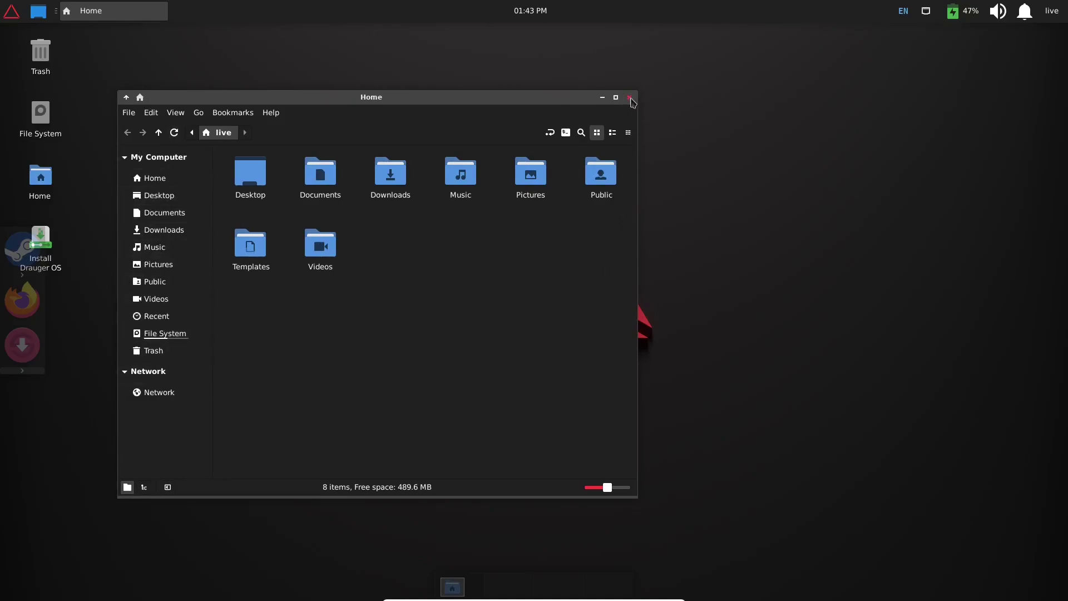
left_click(630, 98)
right_click(341, 105)
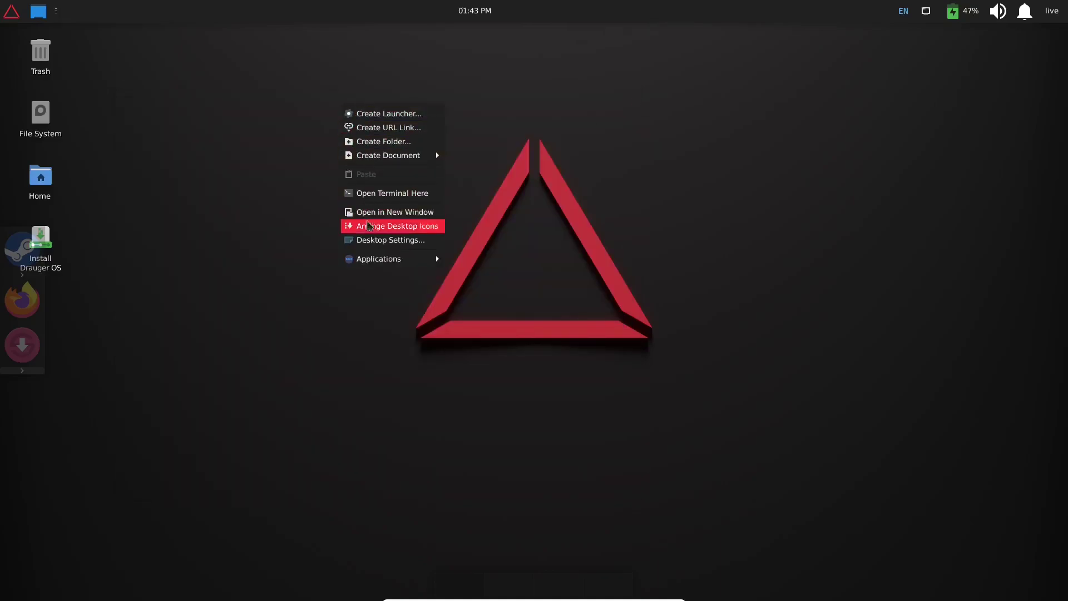
left_click(370, 244)
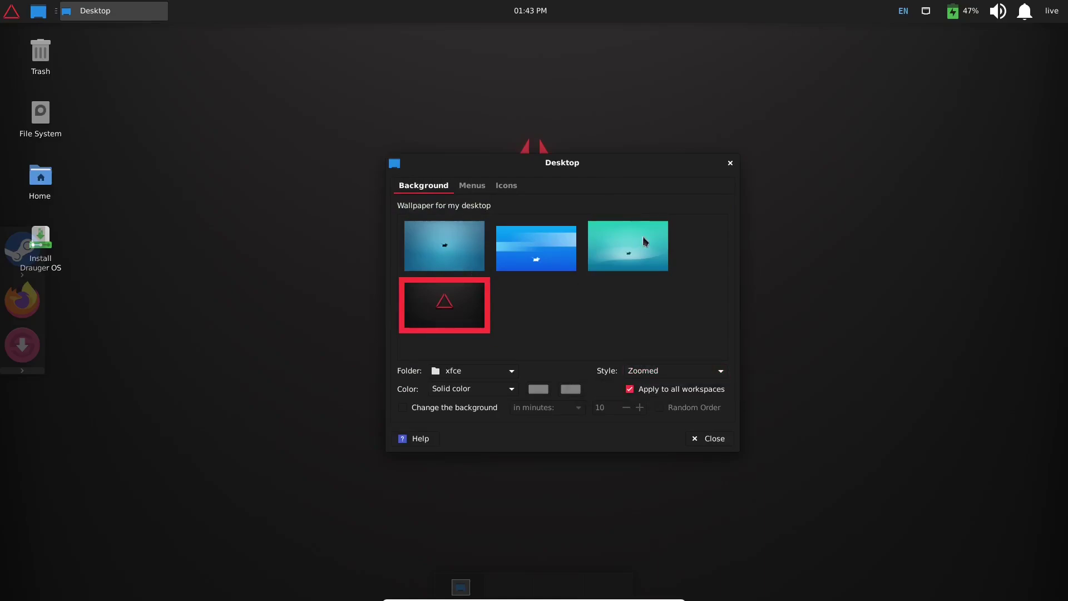
- Glance at the Menus tab, then untick the File System and Home default desktop icons
left_click(476, 188)
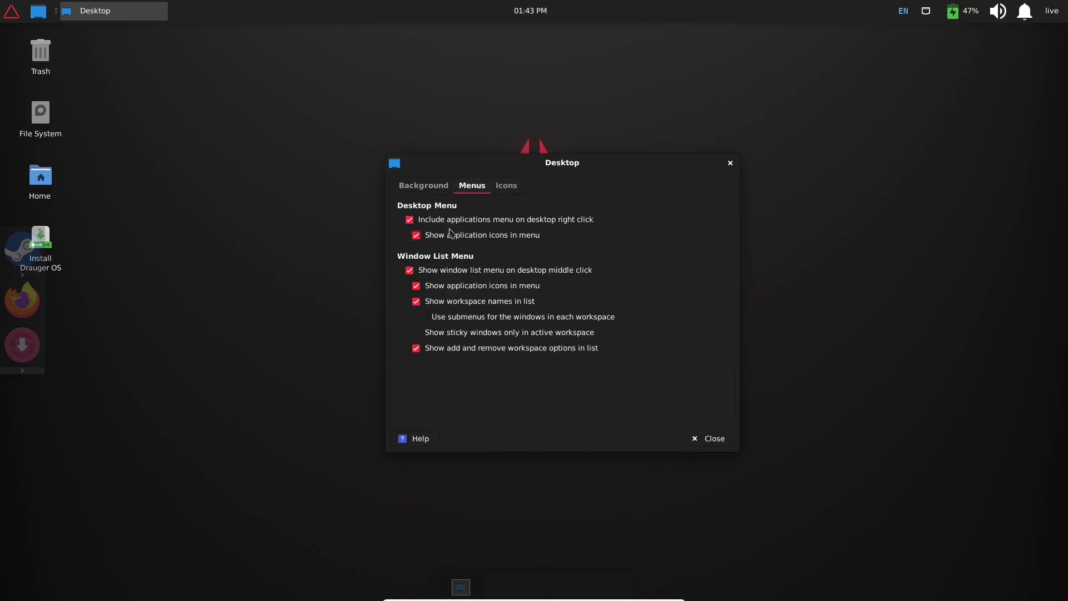
left_click(506, 187)
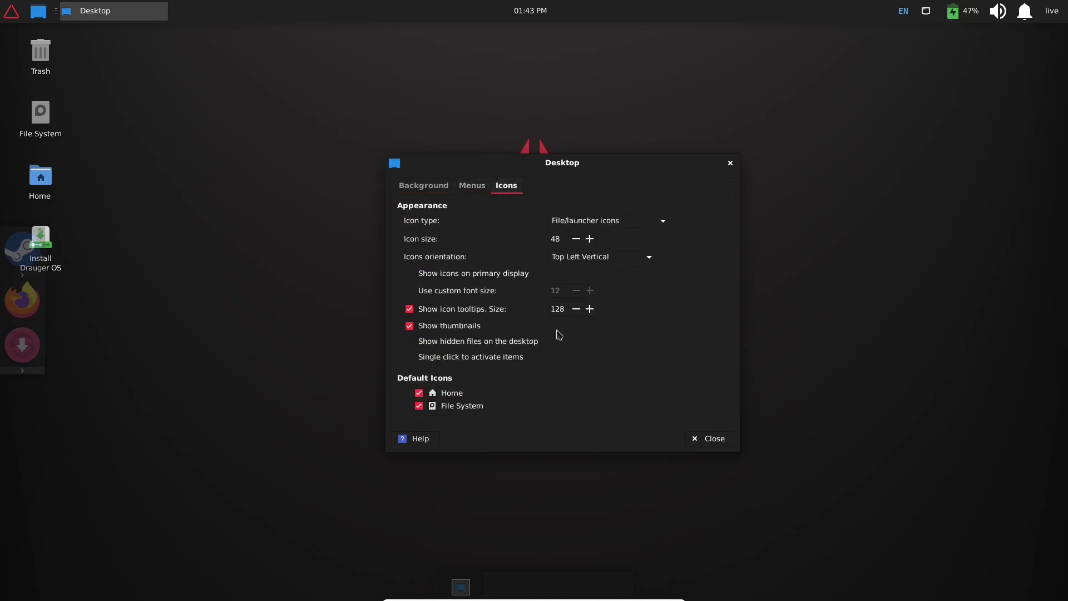
left_click(418, 406)
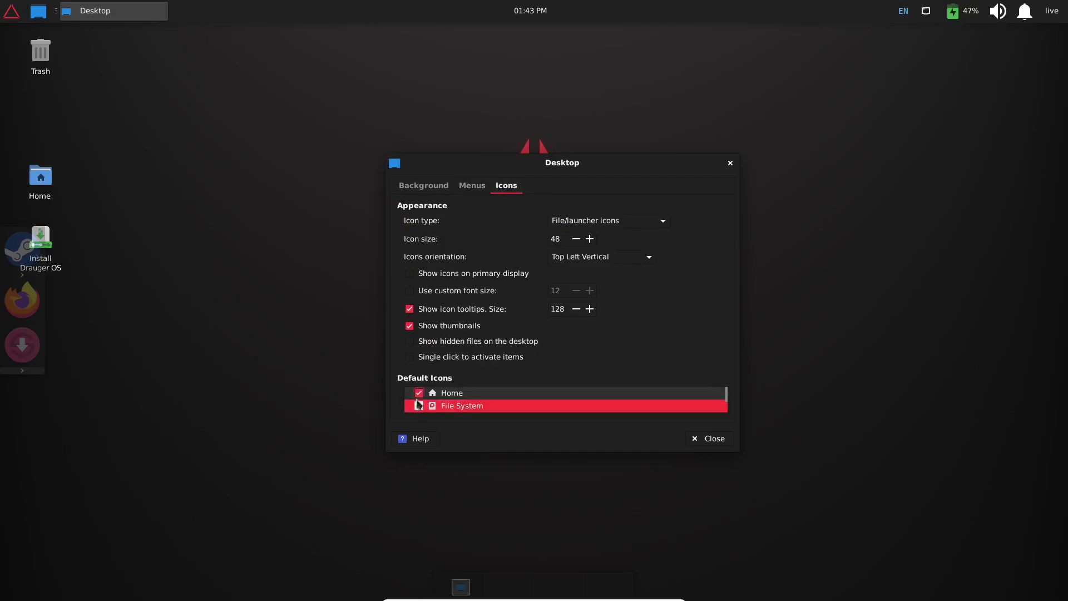
left_click(419, 393)
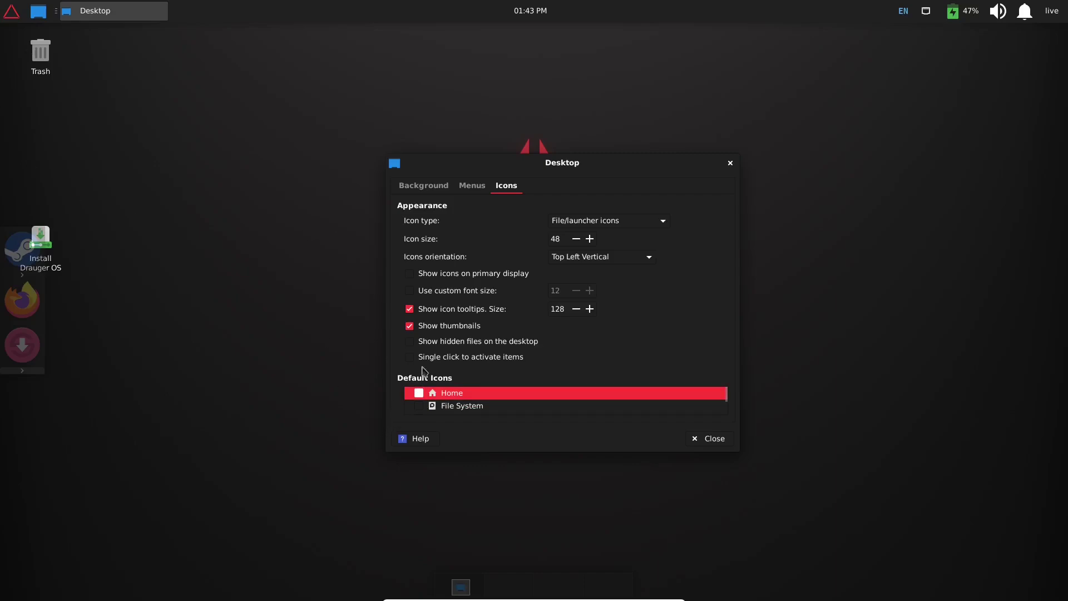
- Close Desktop settings and move the Install Drauger OS icon directly beneath Trash
left_click(729, 164)
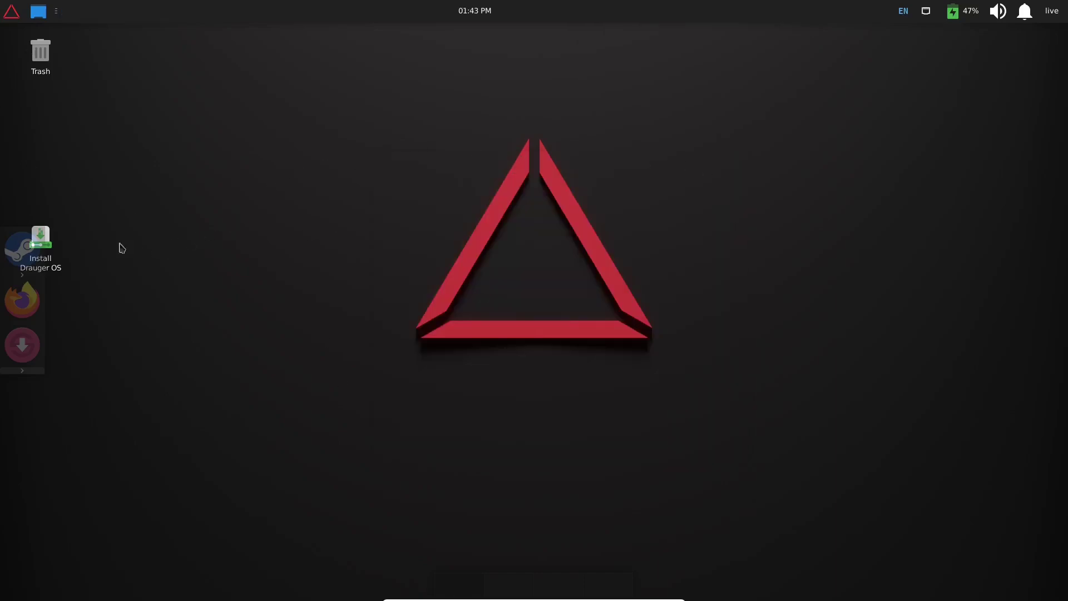
left_click_drag(58, 239, 37, 96)
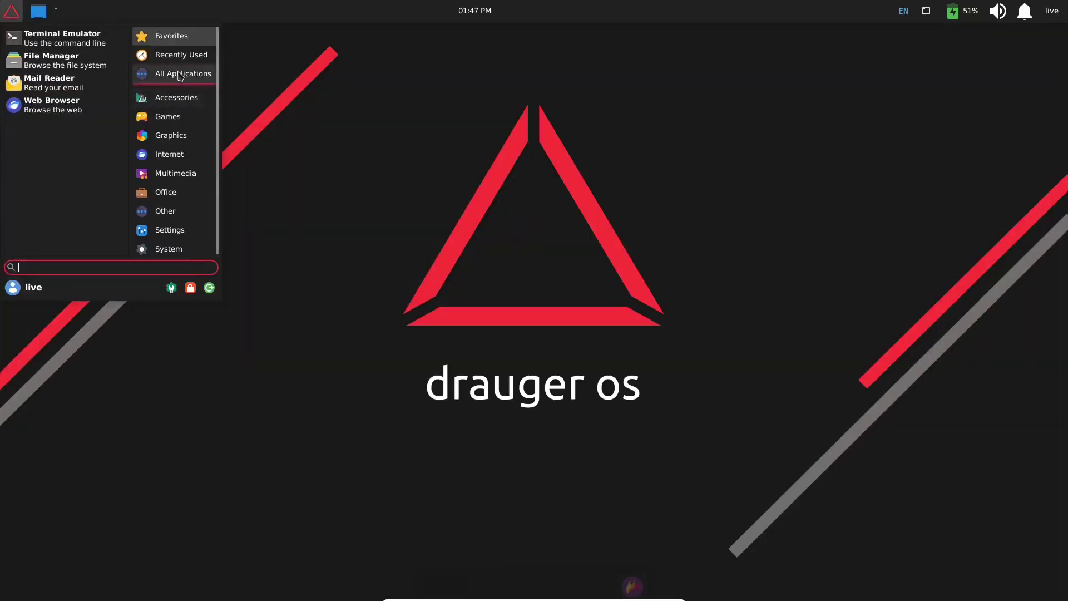
- List All Applications and scroll down to Synaptic Package Manager and System Monitor
left_click(172, 73)
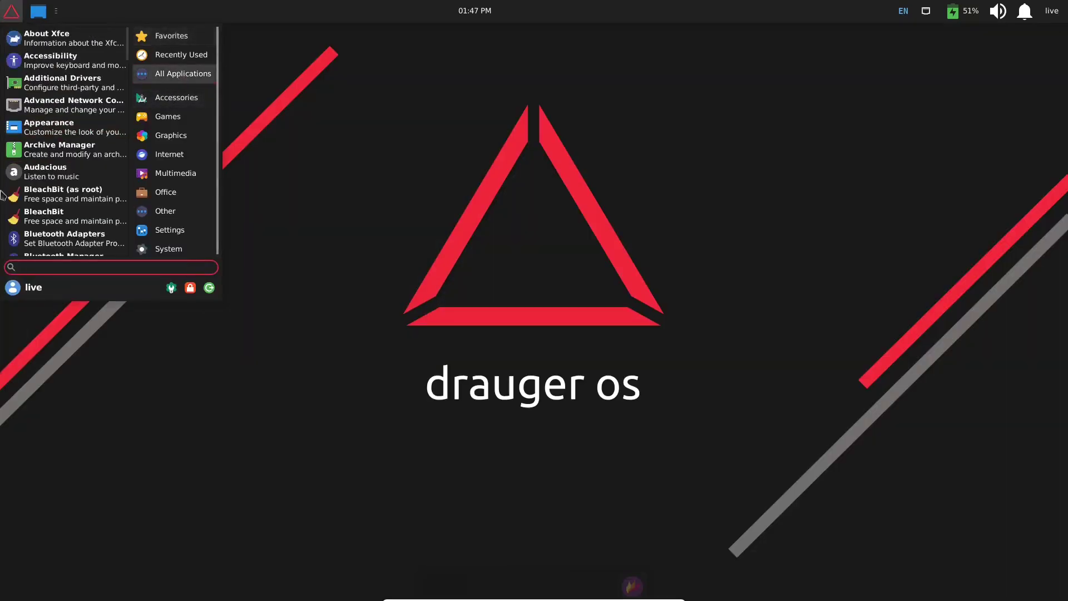
scroll(51, 150, "down", 8)
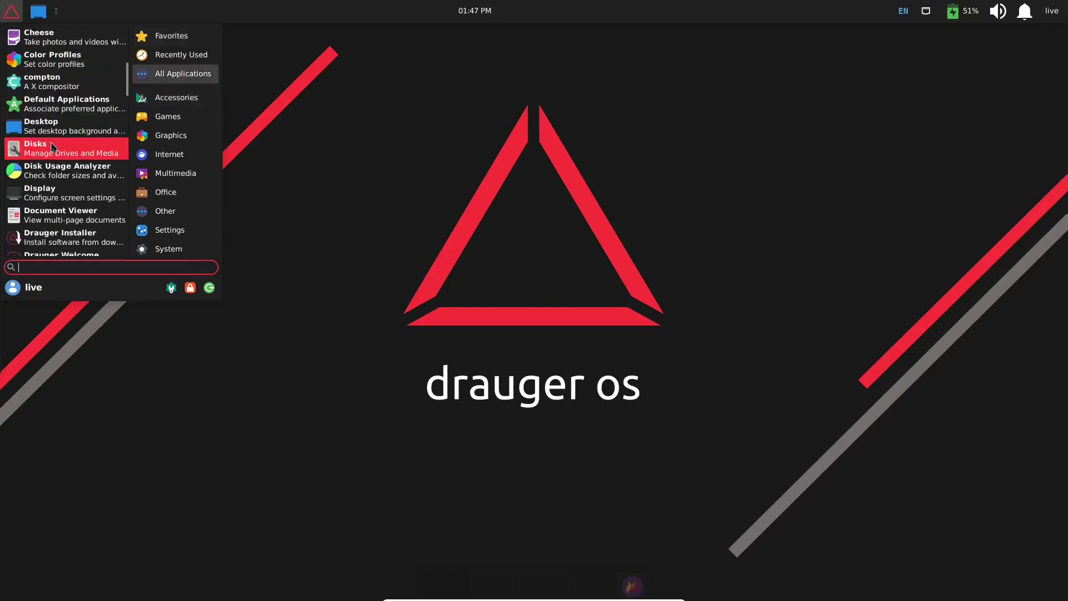
scroll(52, 147, "down", 5)
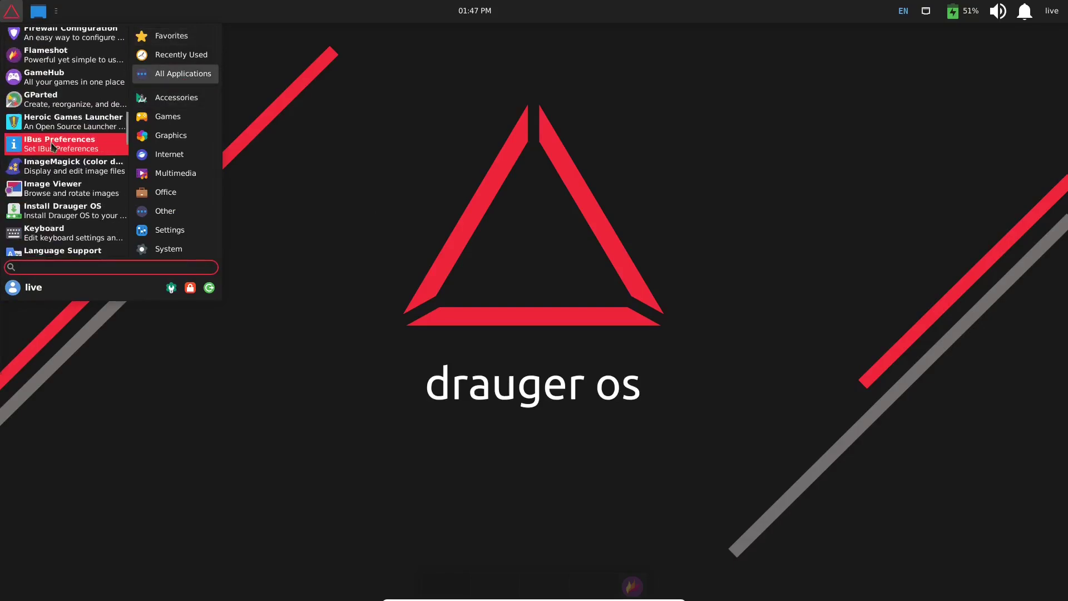
scroll(53, 145, "down", 1)
scroll(52, 145, "down", 5)
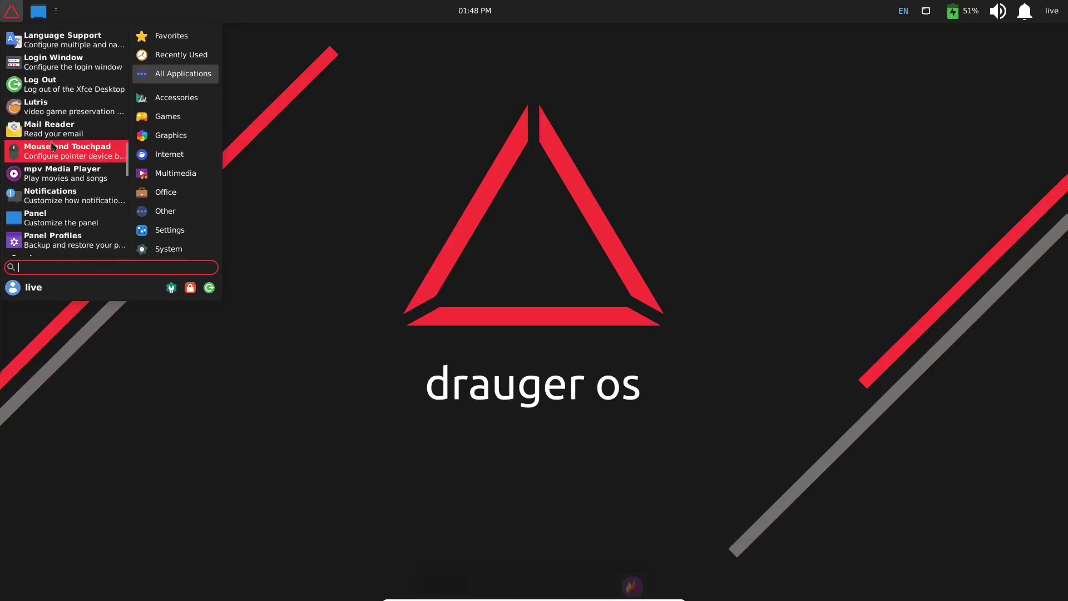
scroll(53, 146, "down", 1)
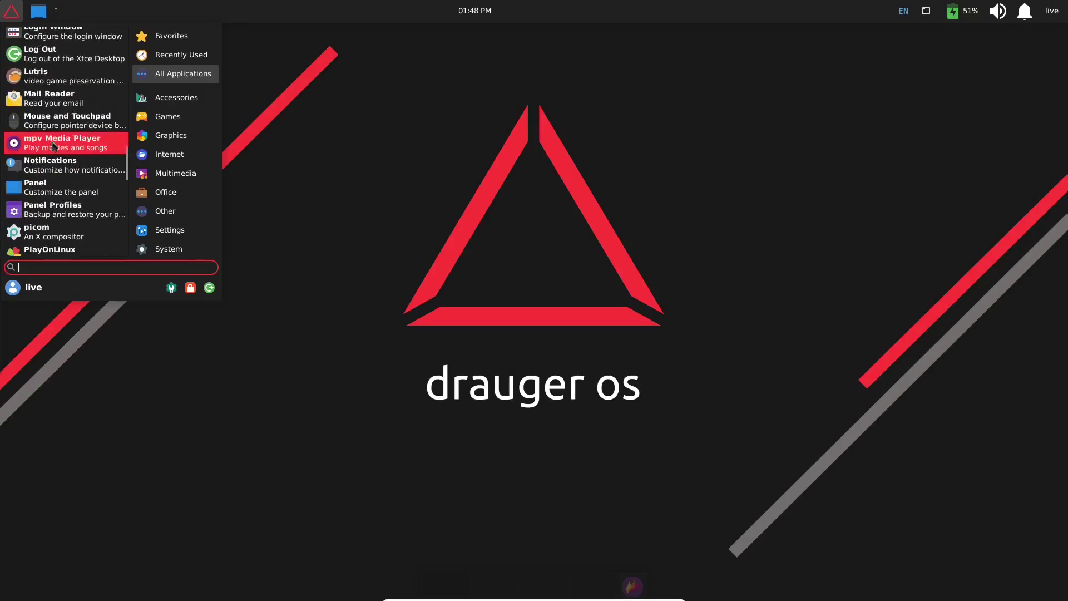
scroll(53, 146, "down", 3)
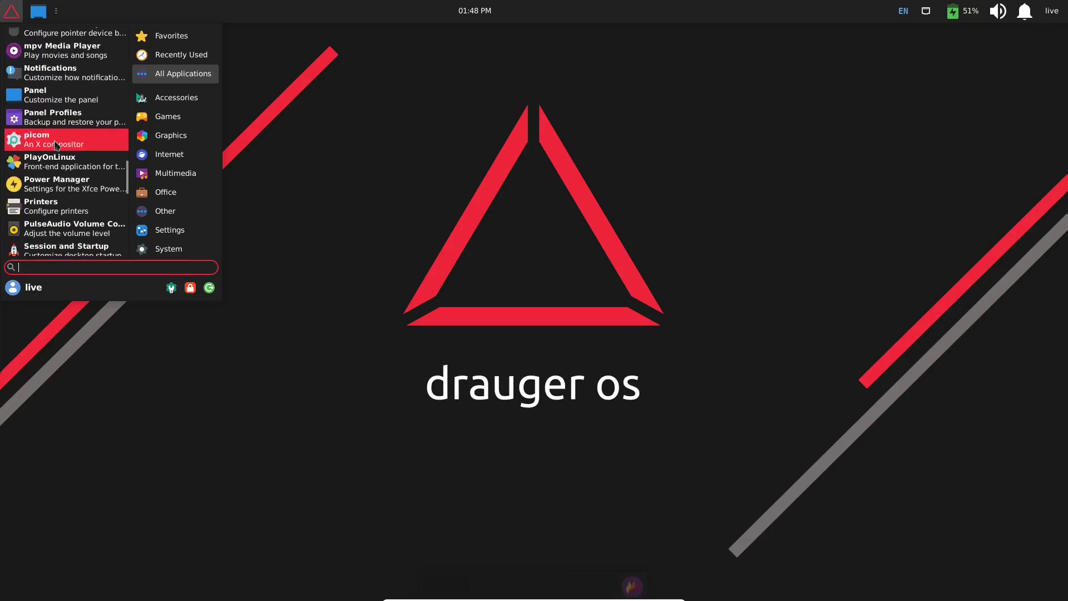
scroll(56, 145, "down", 1)
scroll(56, 146, "down", 4)
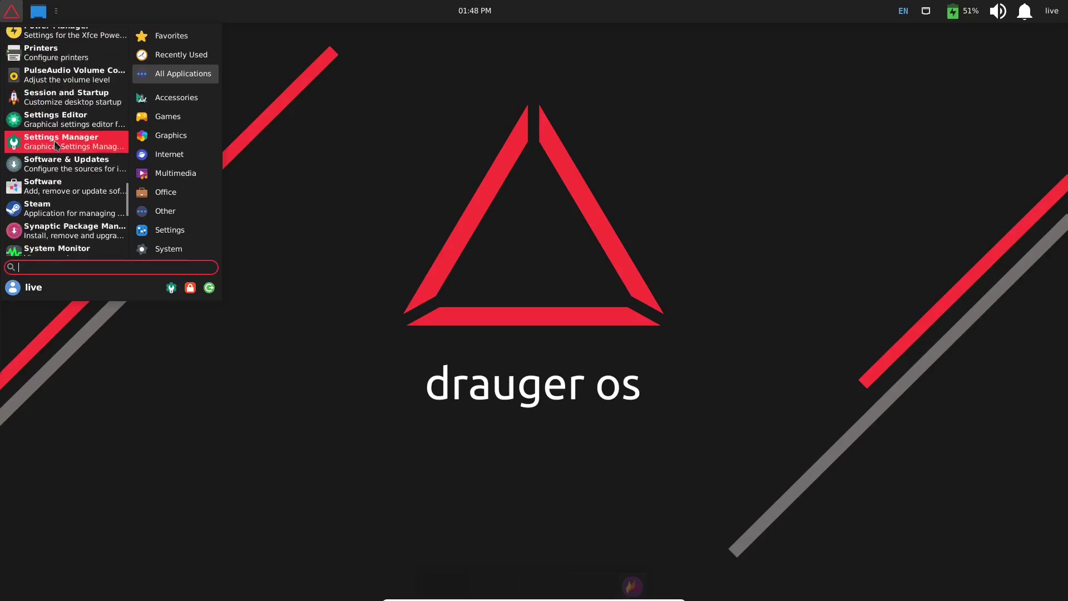
- Launch Synaptic with the user's password, dismiss the Quick Introduction, and maximize the window
left_click(58, 169)
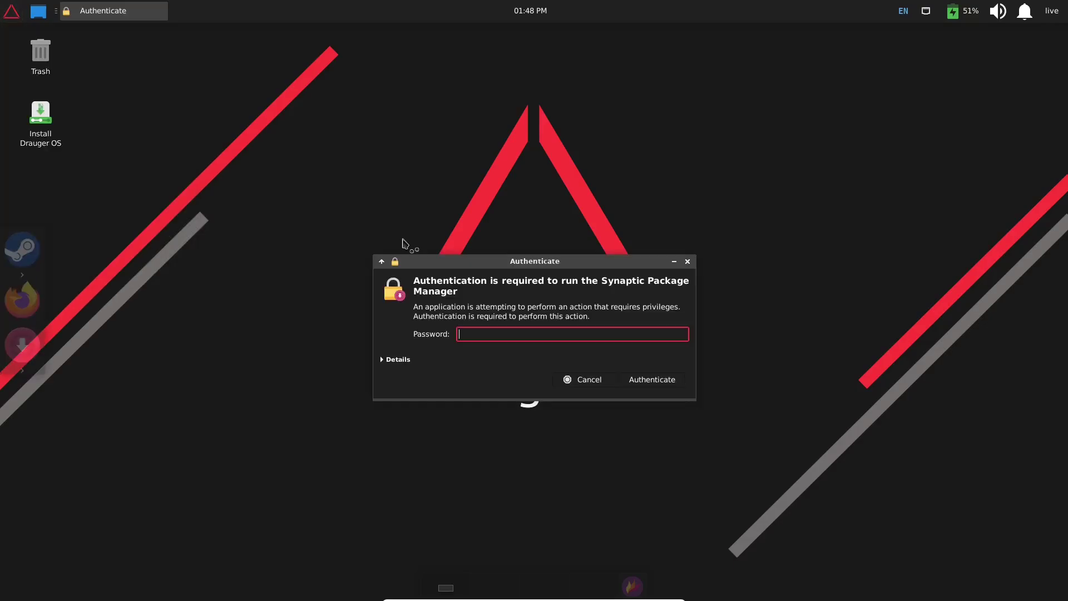
type("live")
key("Return")
left_click(568, 273)
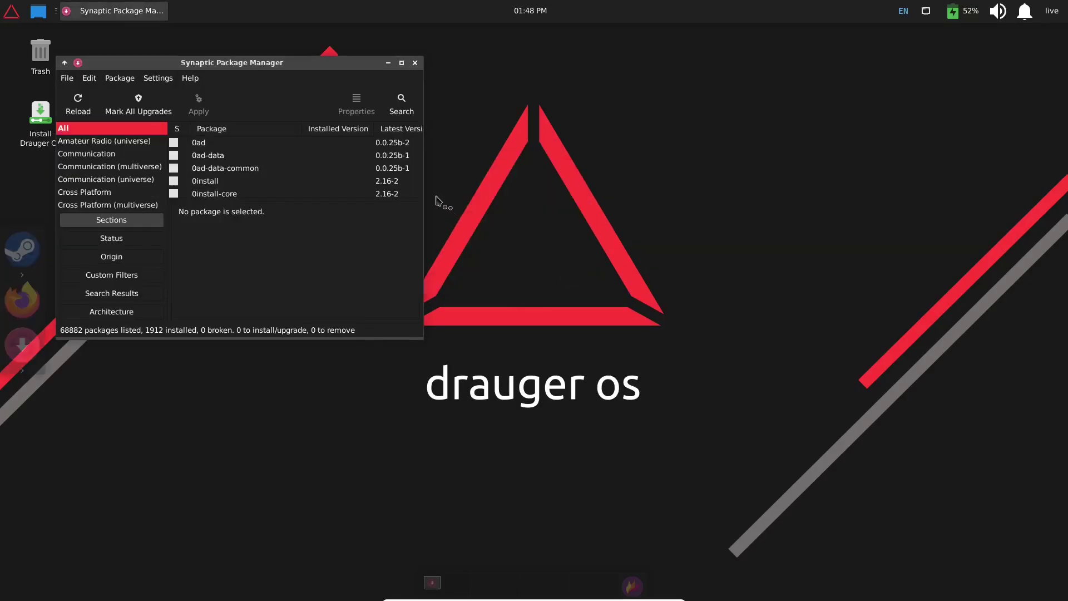
left_click(401, 63)
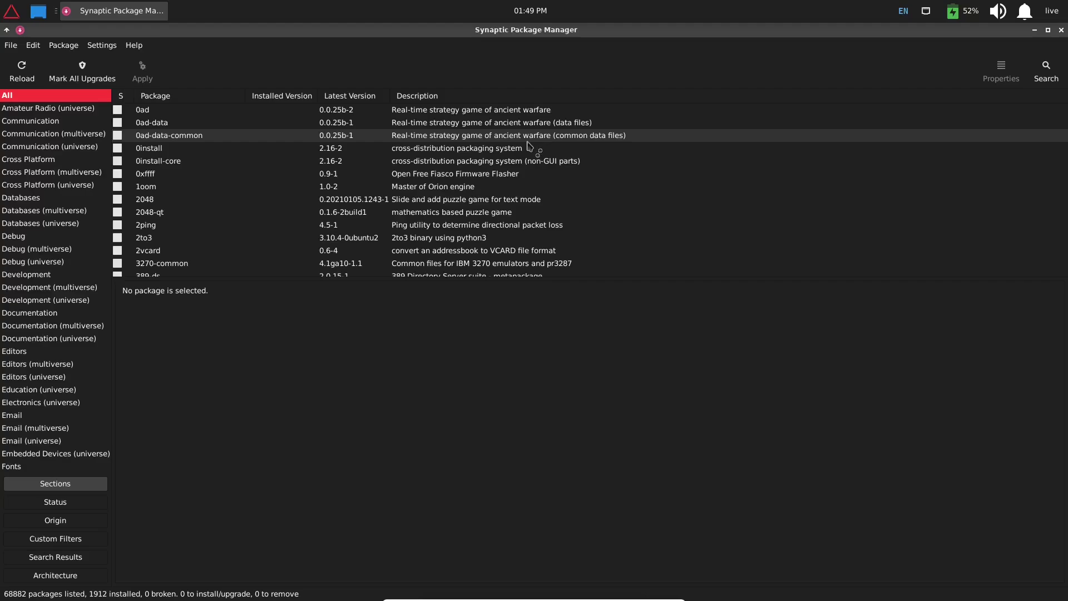
- Search Synaptic's package list for kdenlive
left_click(1047, 71)
type("kdenlive")
key("Return")
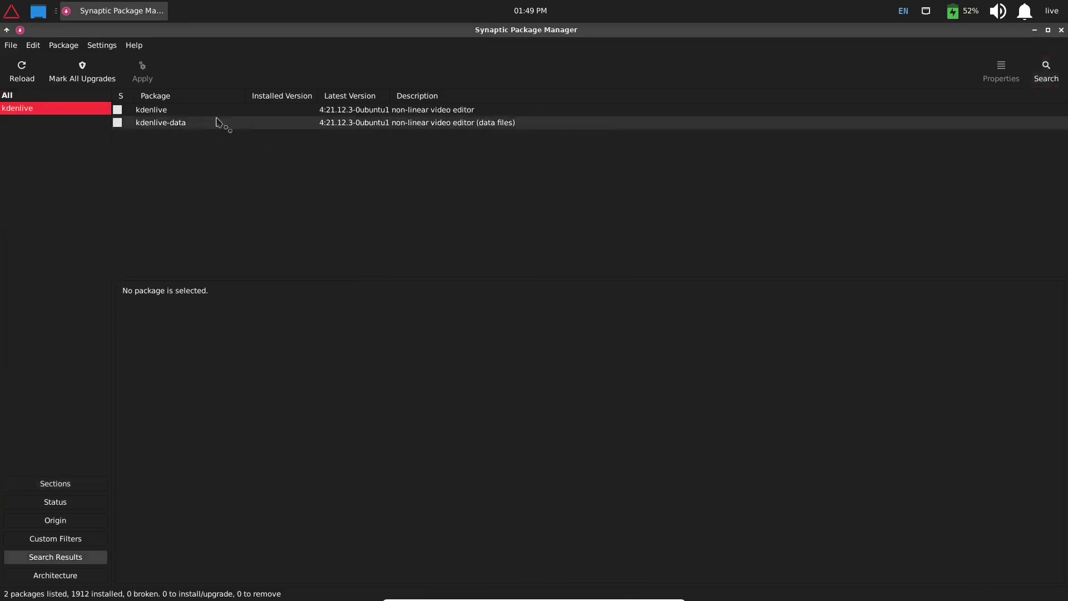
- Mark kdenlive for installation with its required packages, then close Synaptic to the discard prompt
left_click(118, 110)
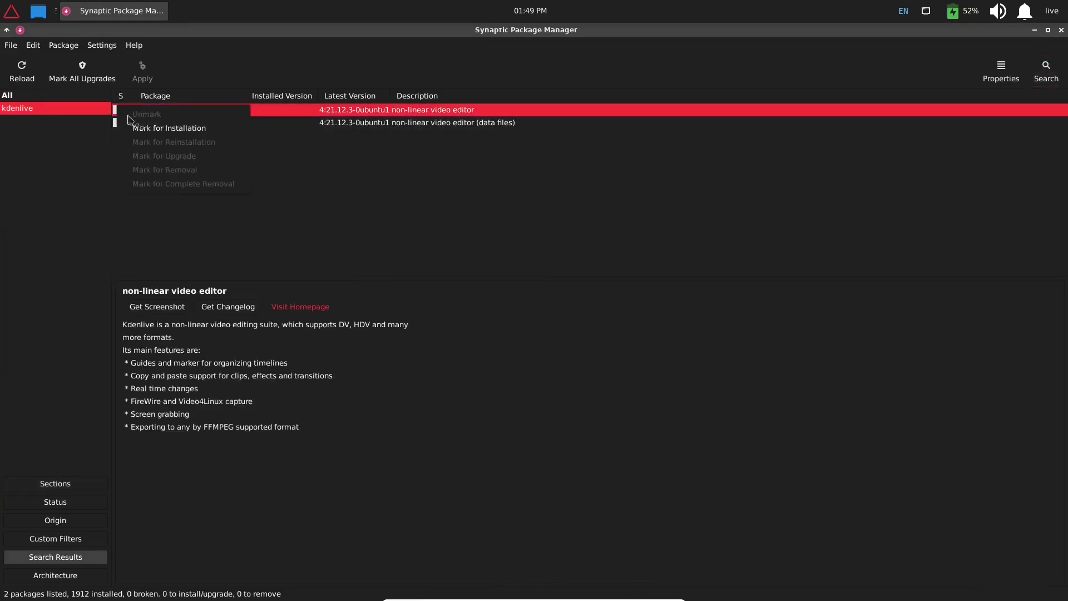
left_click(146, 127)
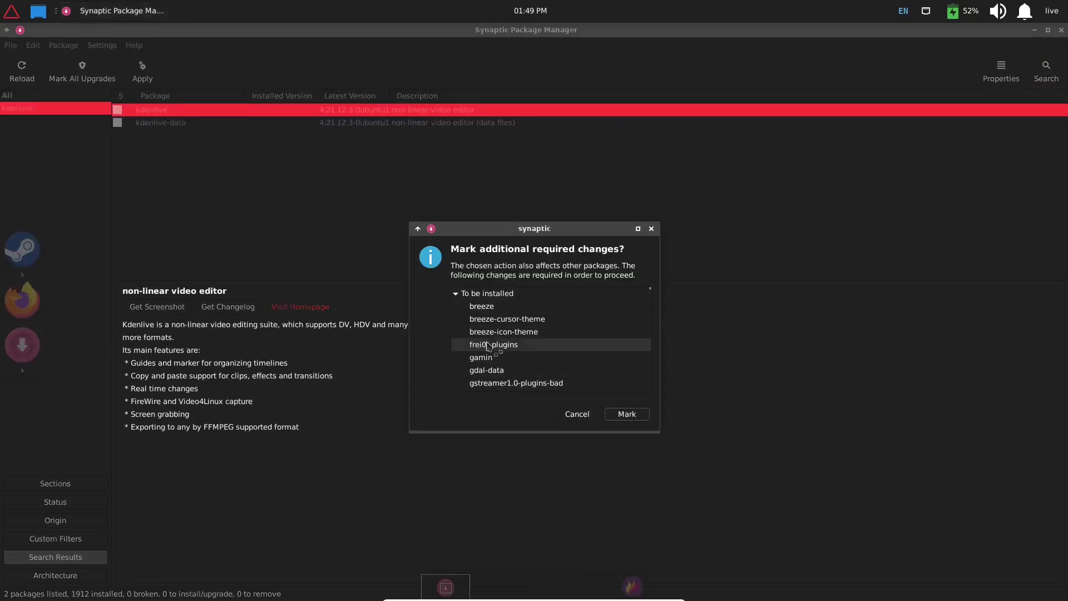
scroll(539, 314, "down", 6)
scroll(538, 315, "up", 6)
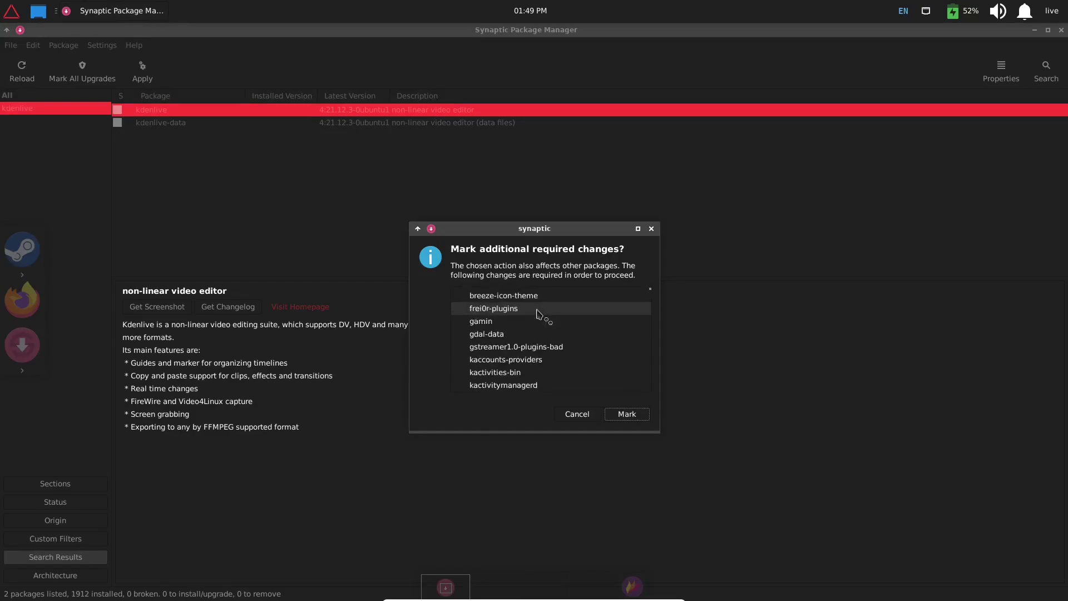
left_click(638, 417)
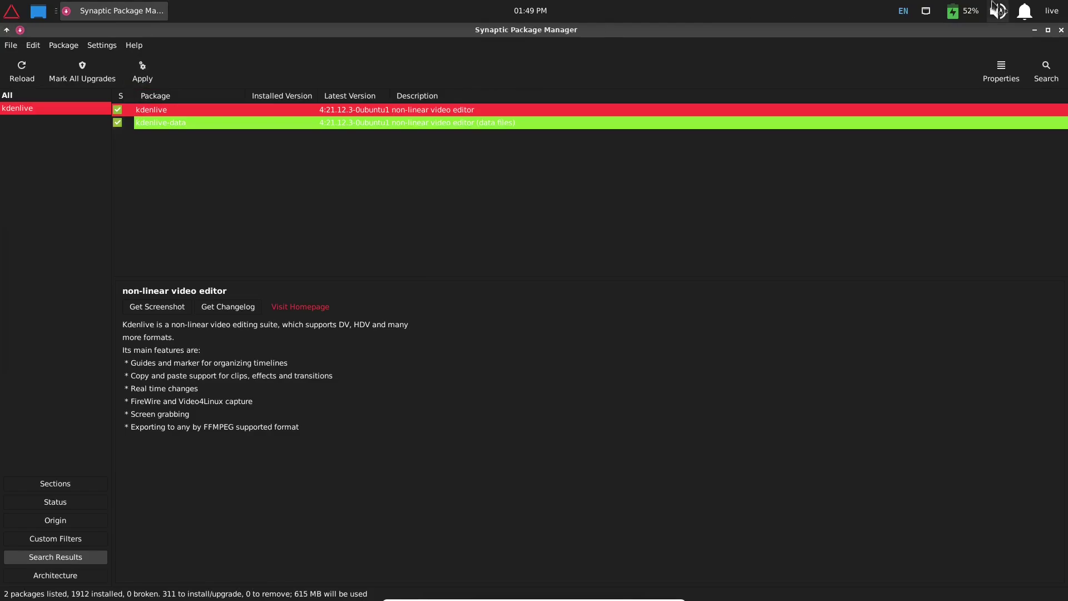
left_click(1060, 31)
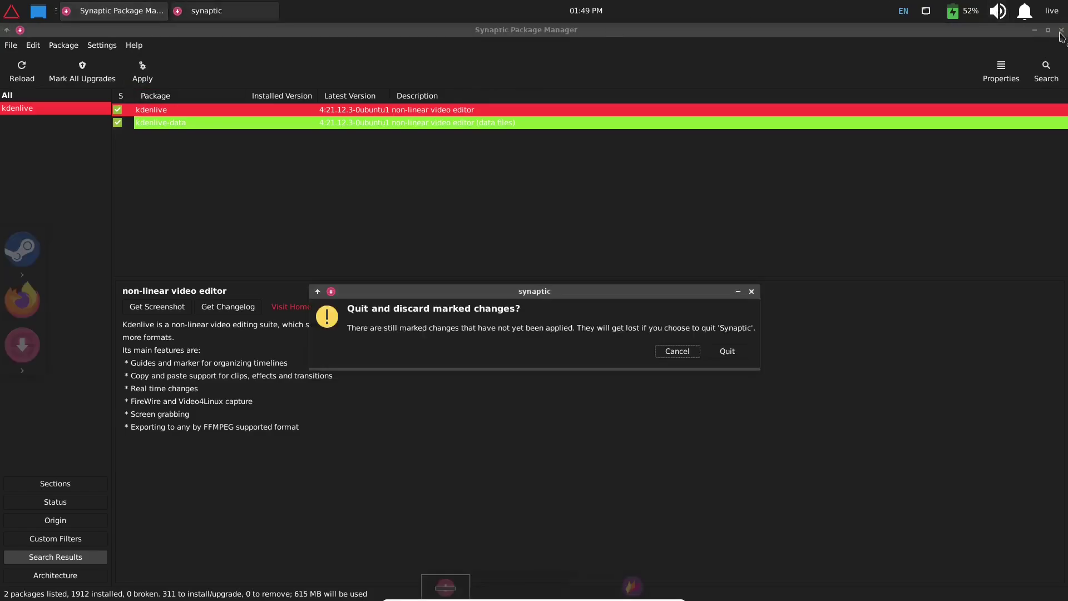
- Quit Synaptic, discarding the Kdenlive marks, and scroll All Applications down to Timeshift
left_click(727, 351)
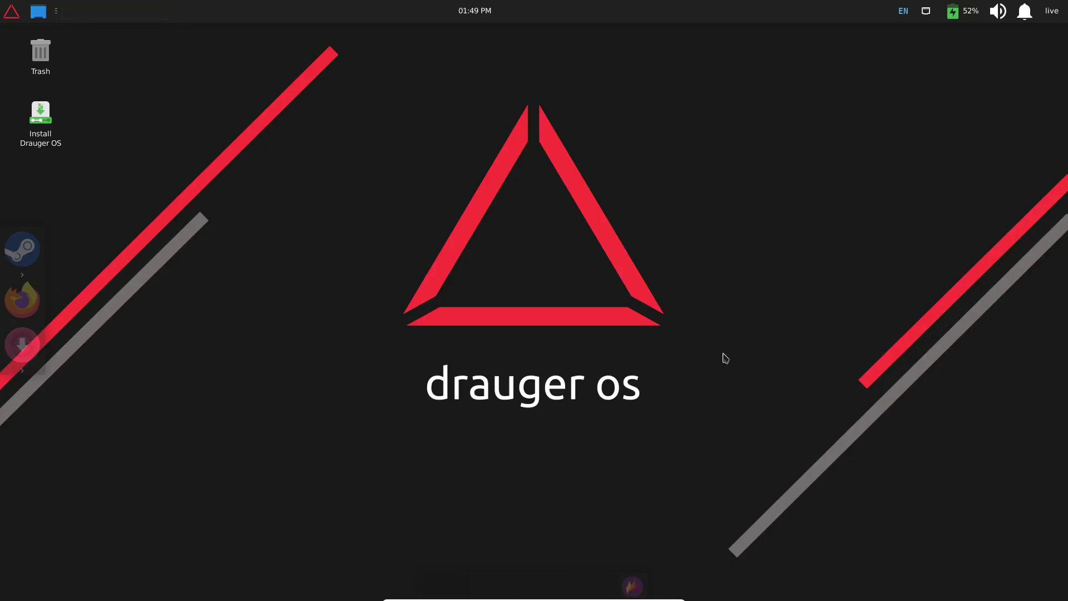
left_click(11, 12)
left_click(162, 77)
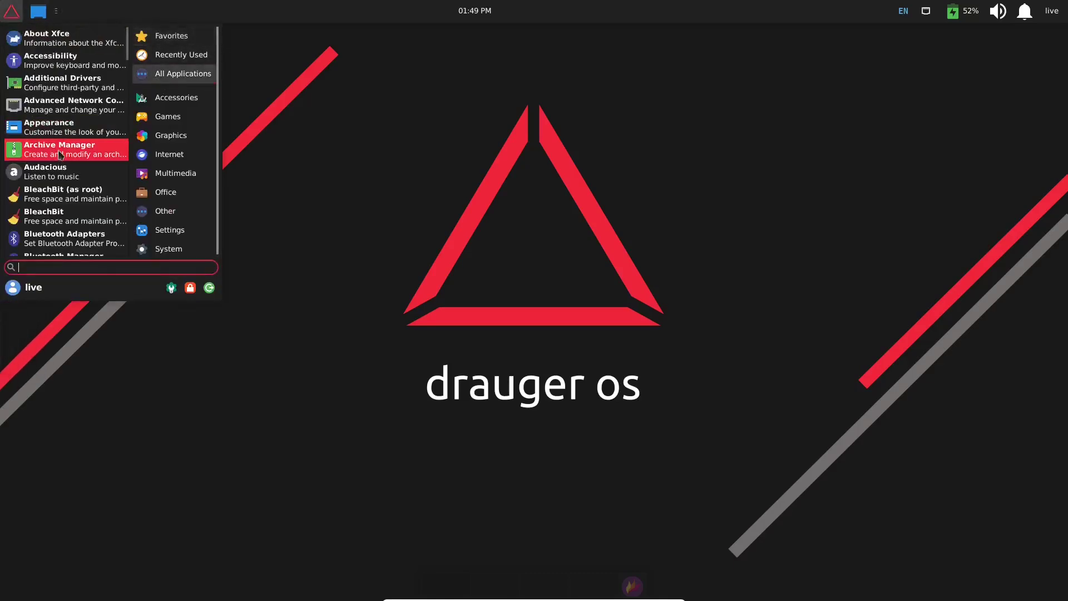
scroll(61, 149, "down", 5)
scroll(62, 156, "down", 3)
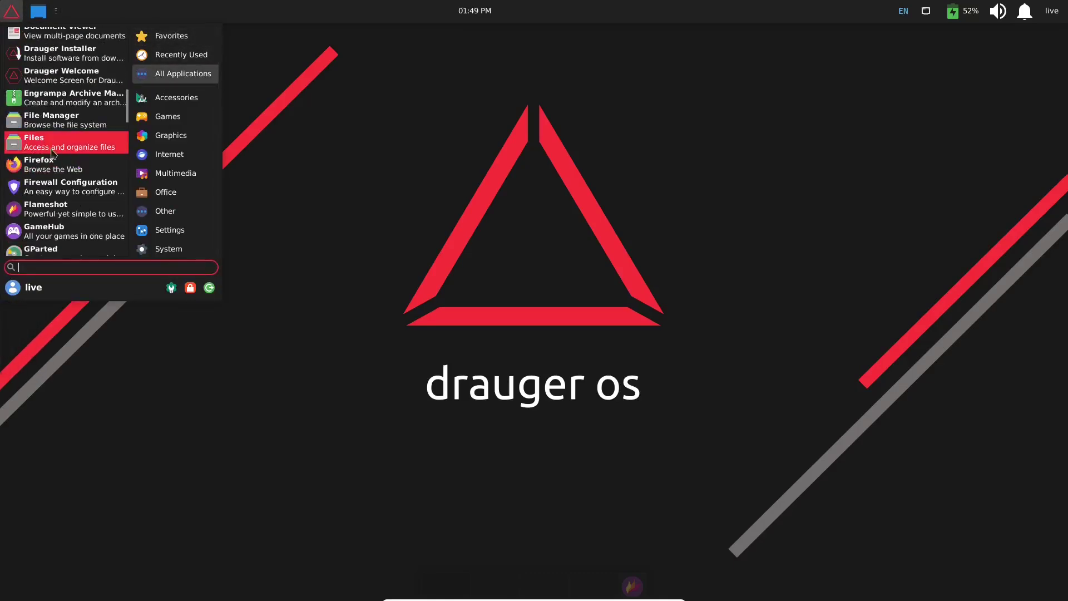
scroll(83, 178, "down", 10)
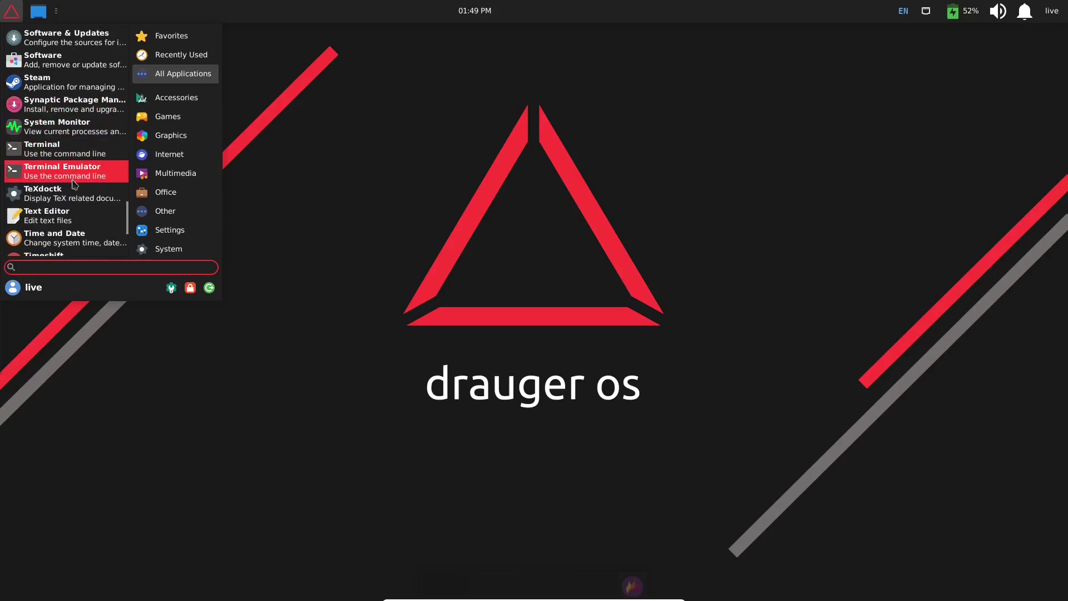
scroll(74, 183, "down", 3)
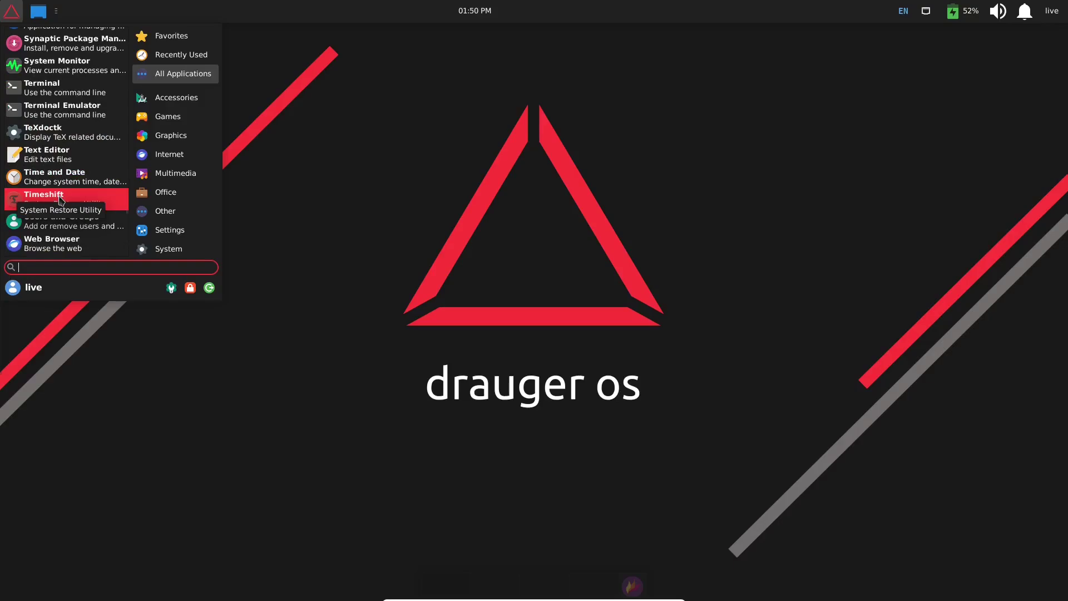
- Launch Timeshift with the account password, advance its wizard to snapshot location, then close the wizard
left_click(61, 199)
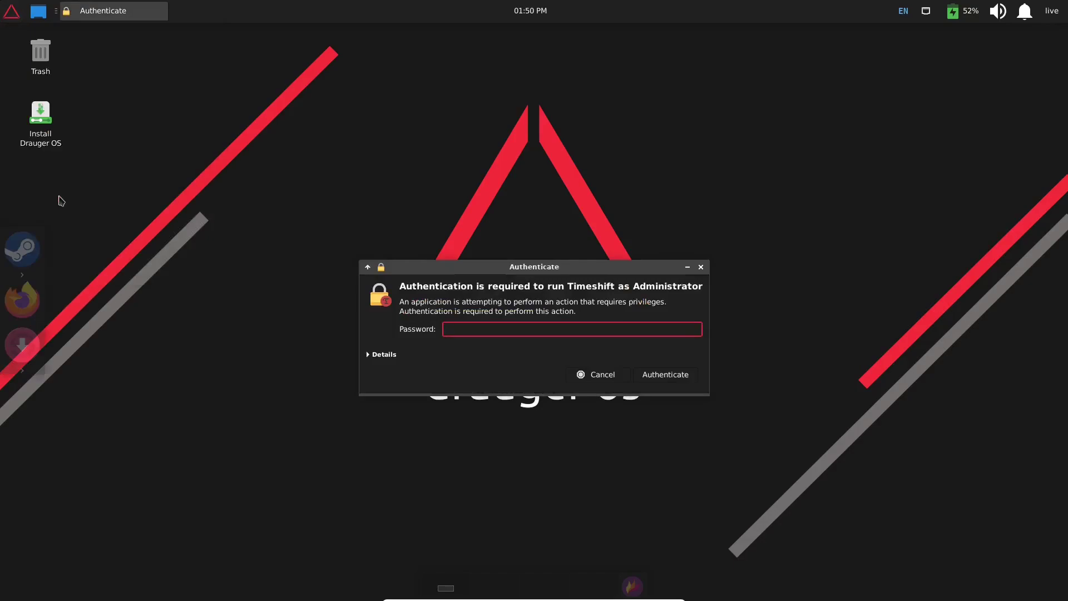
type("●●●●")
key("Return")
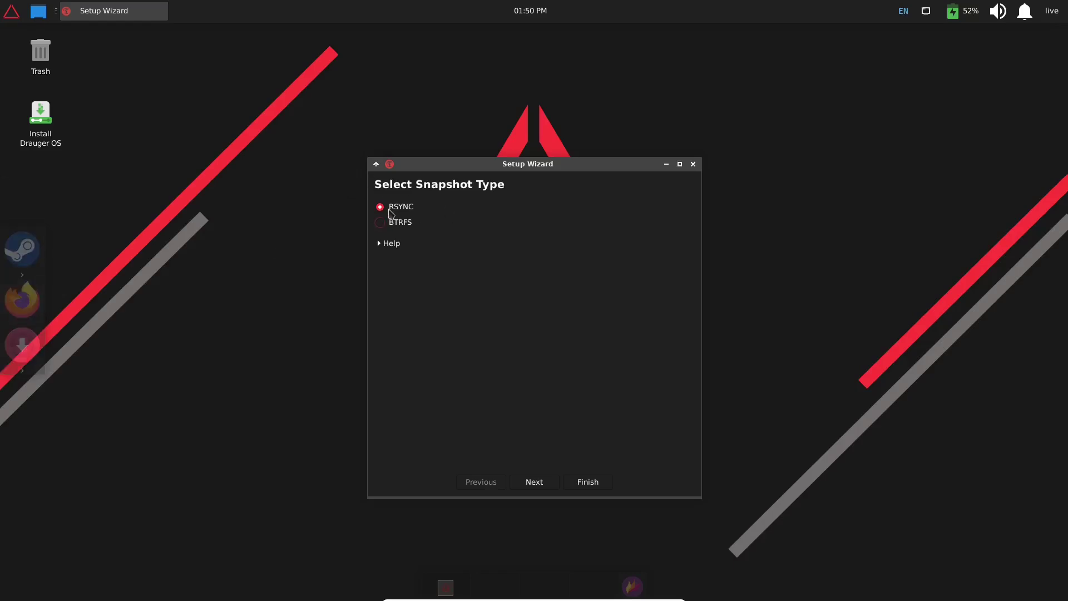
left_click(536, 483)
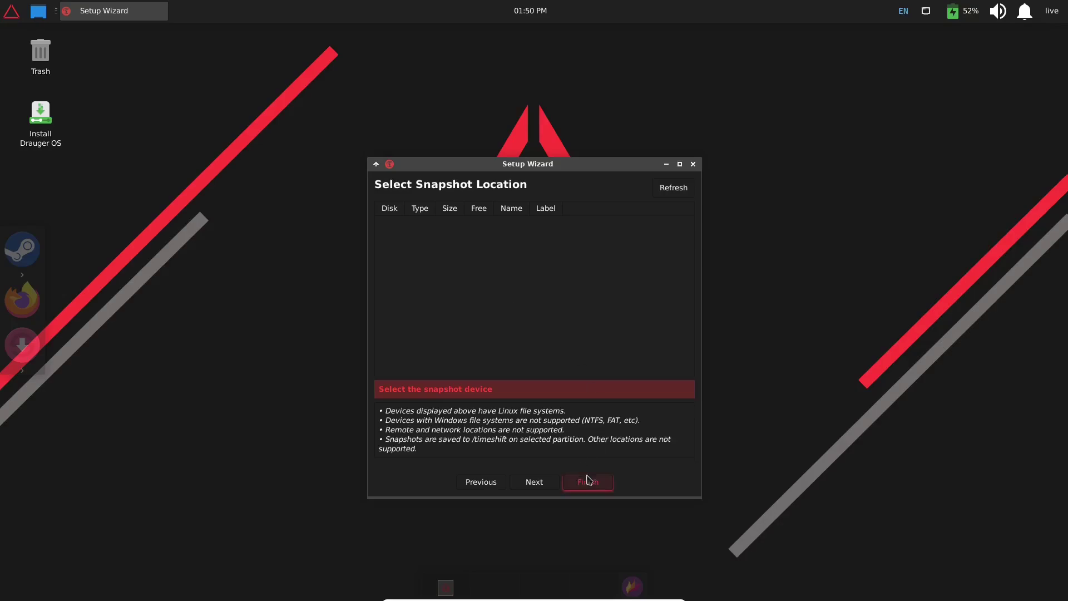
left_click(693, 165)
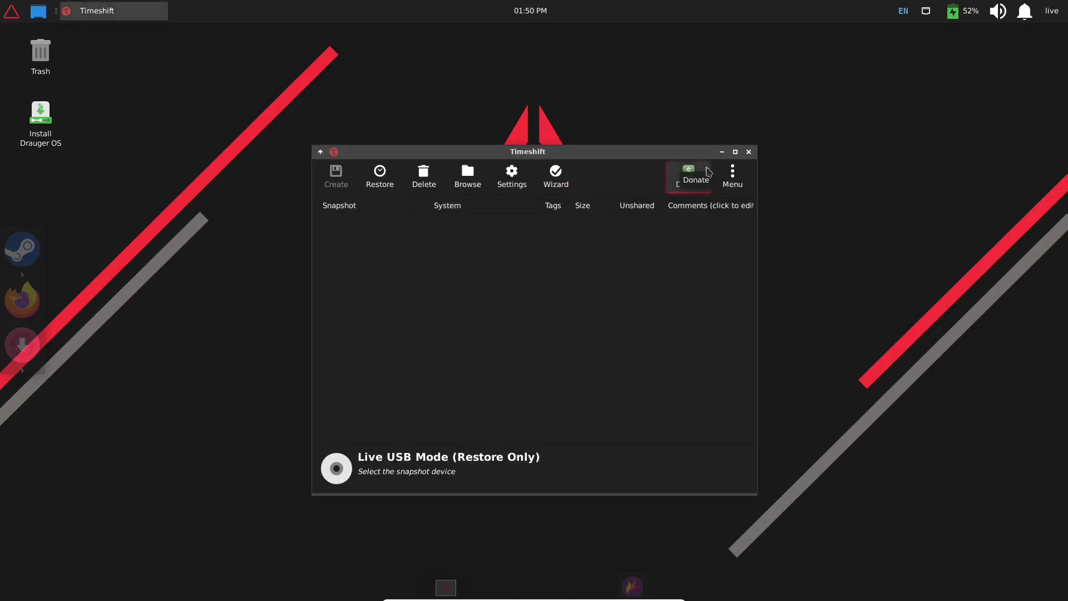
left_click(748, 152)
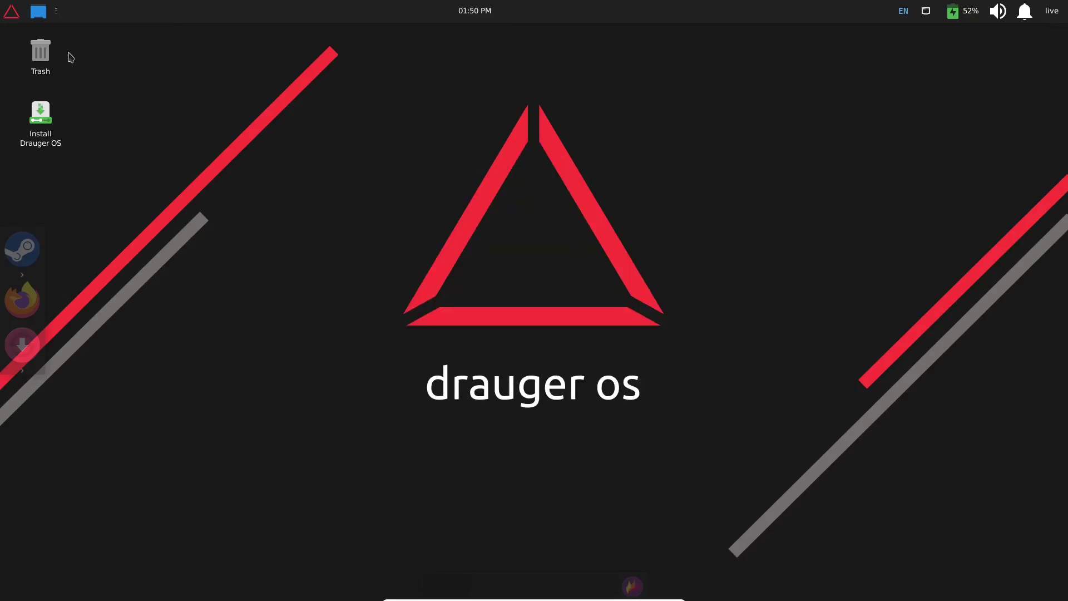
left_click(10, 13)
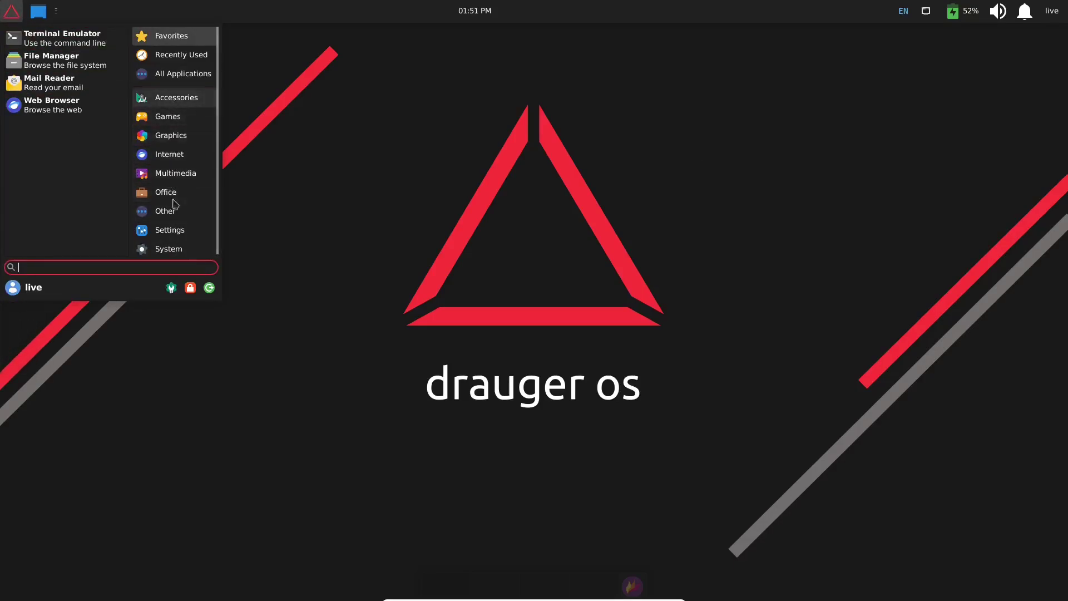
left_click(352, 207)
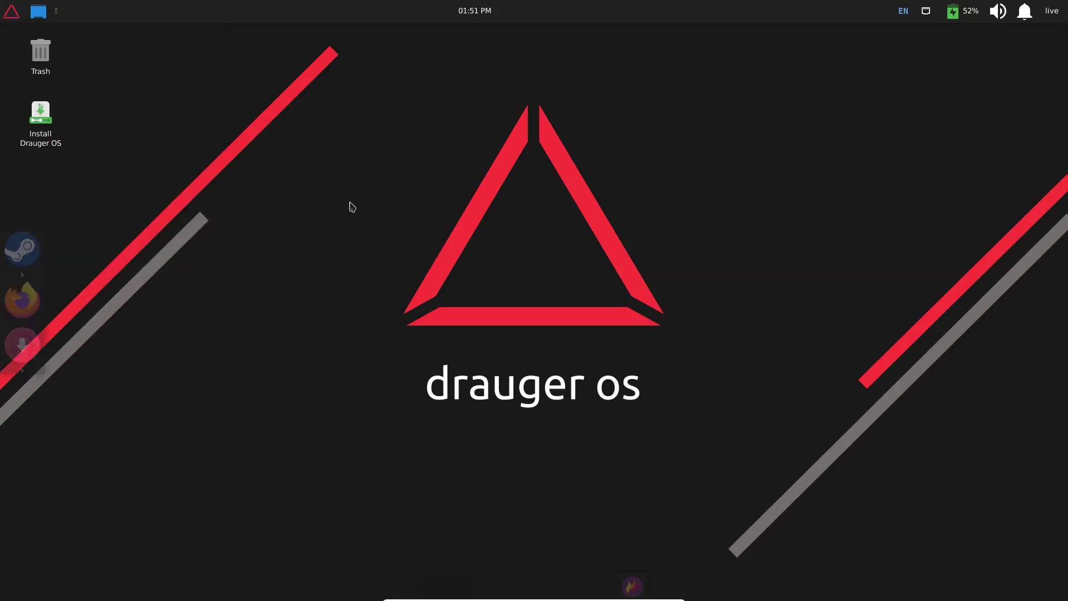